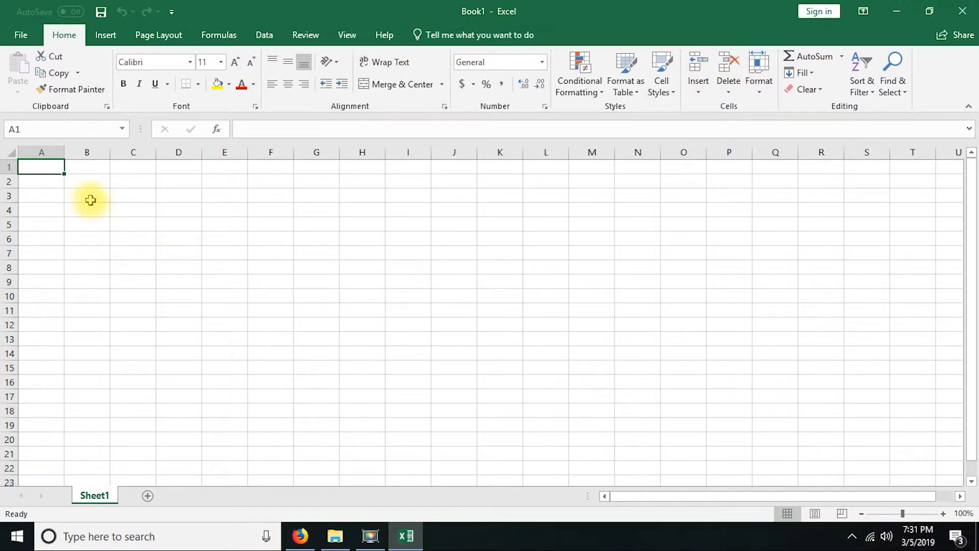
Step: Try to open the Book1 workbook stored on the Desktop from the recent files
click(21, 35)
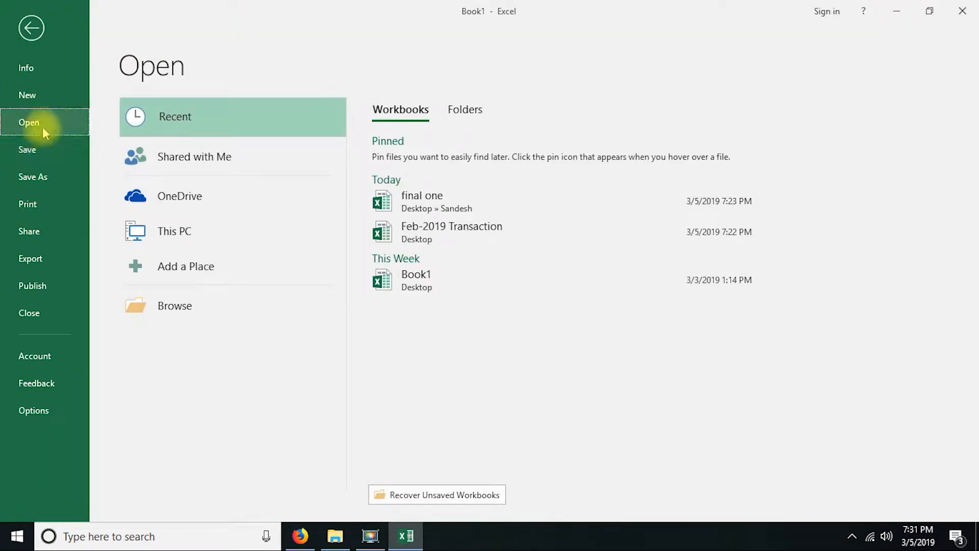
click(429, 275)
click(491, 308)
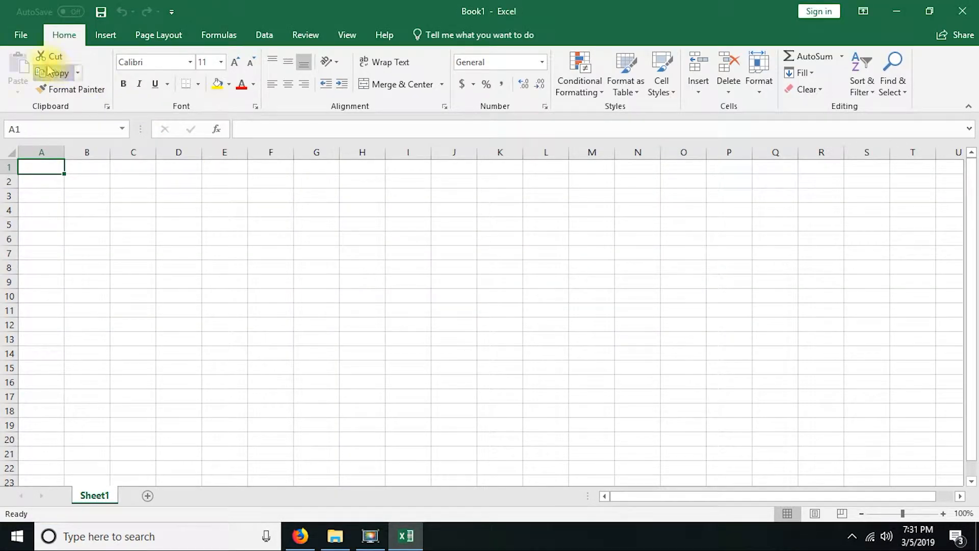
Step: Close the blank workbook and open the Book1 workbook from its folder on the desktop
click(962, 10)
double_click(623, 273)
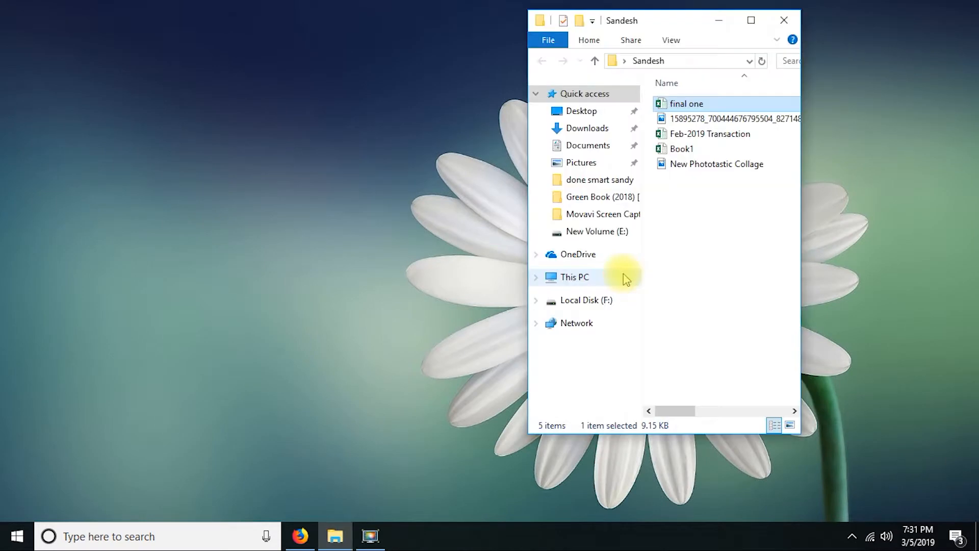
double_click(682, 148)
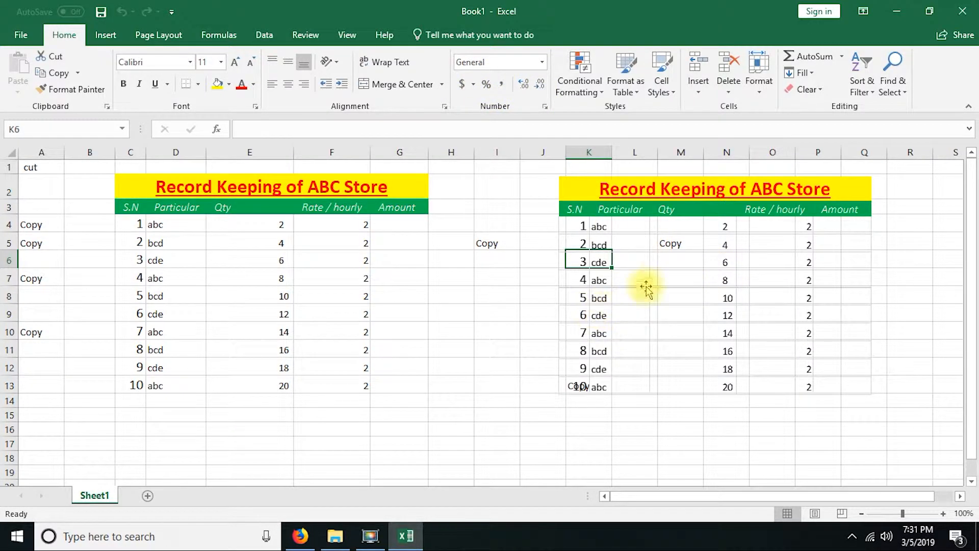
Step: Delete the duplicate picture of the ABC Store table, and delete the cells I3:M13 with the remaining cells shifted left
click(676, 273)
key(Delete)
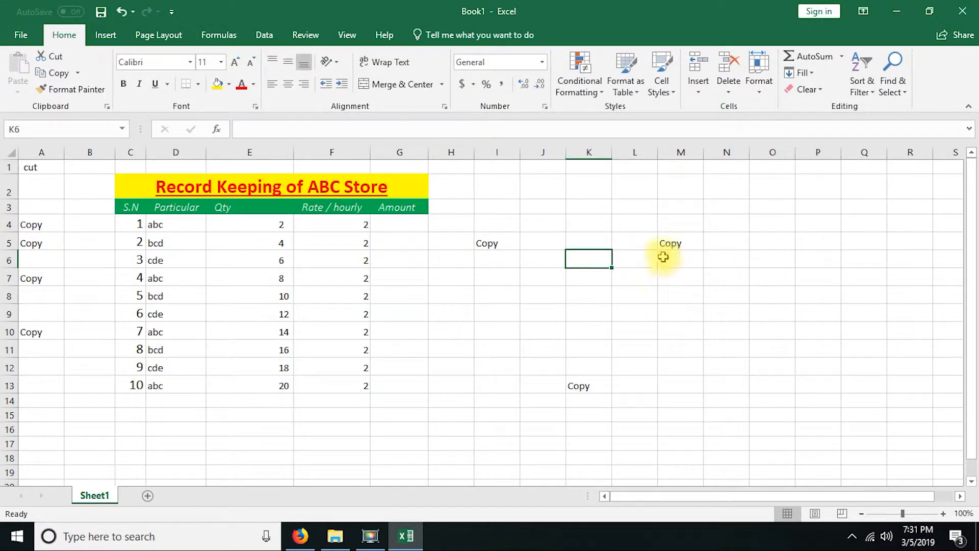
drag(684, 207, 500, 383)
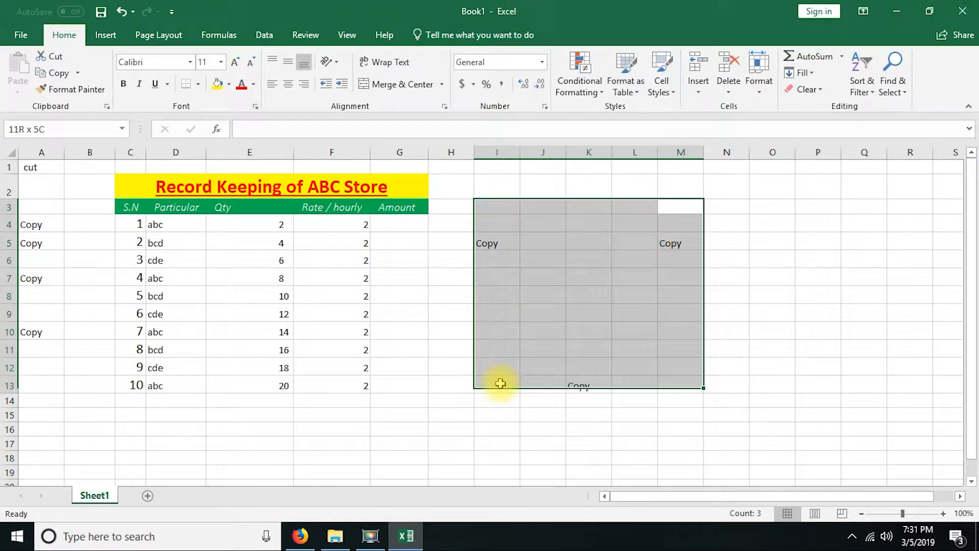
right_click(527, 251)
click(603, 355)
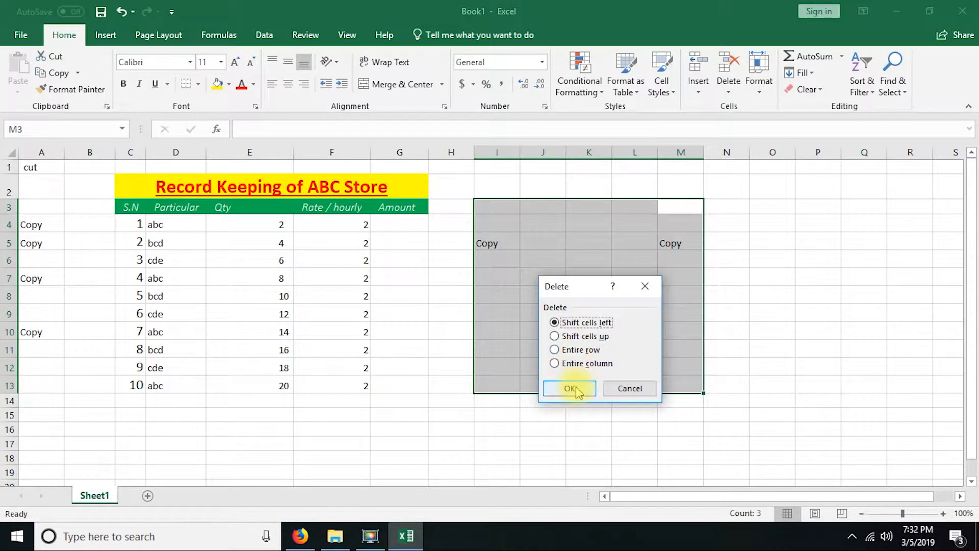
click(572, 388)
click(483, 235)
click(466, 221)
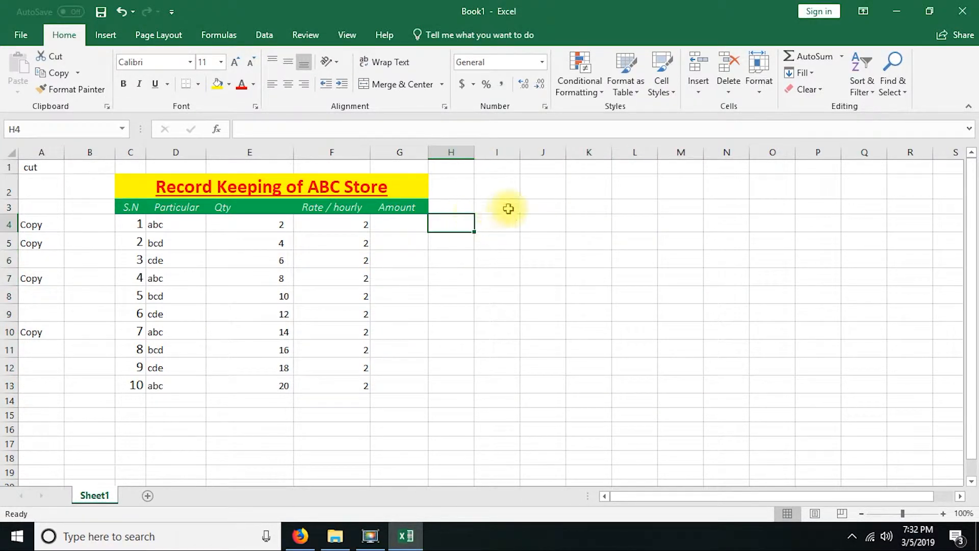
Step: Enter 0.5 in cell I3, 5.00 in I4 and 5.0 in I5
click(508, 208)
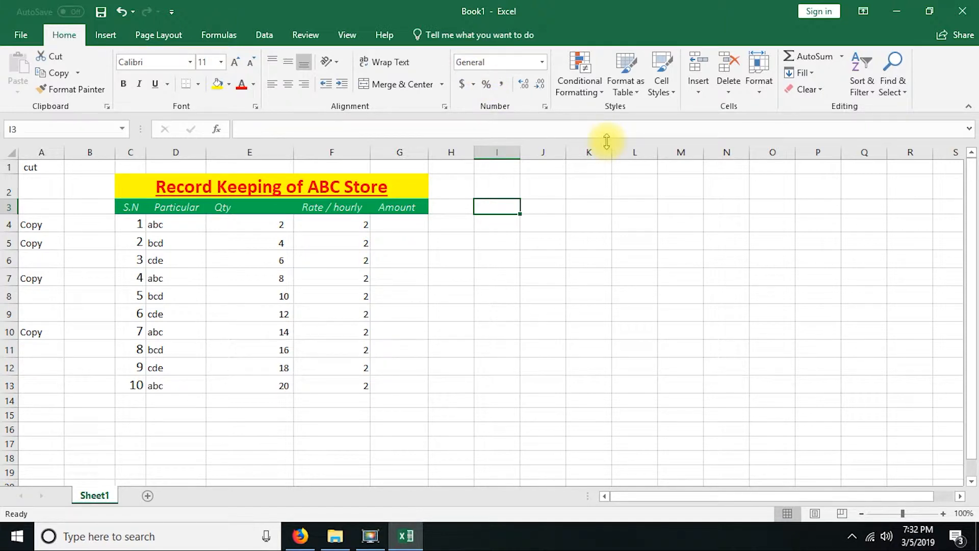
text(0.5)
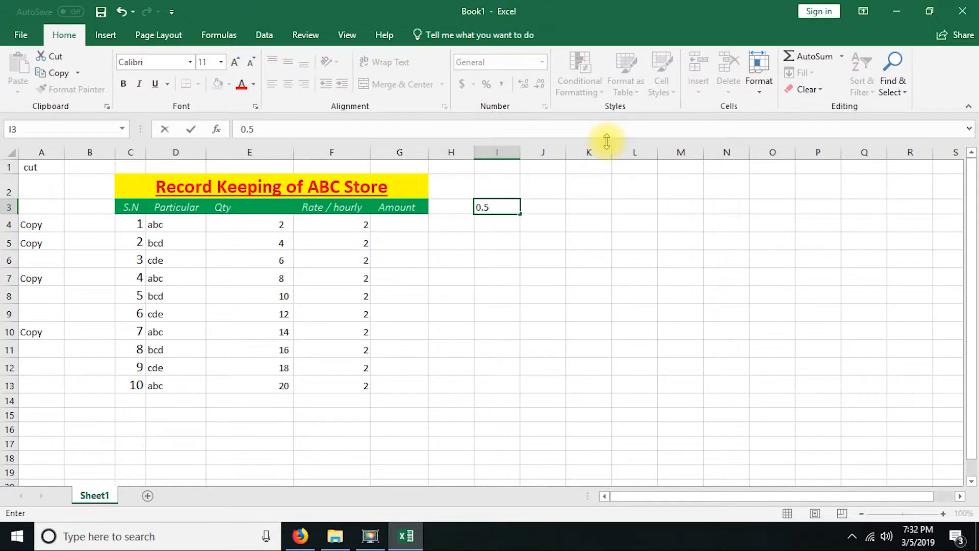
key(Return)
text(5)
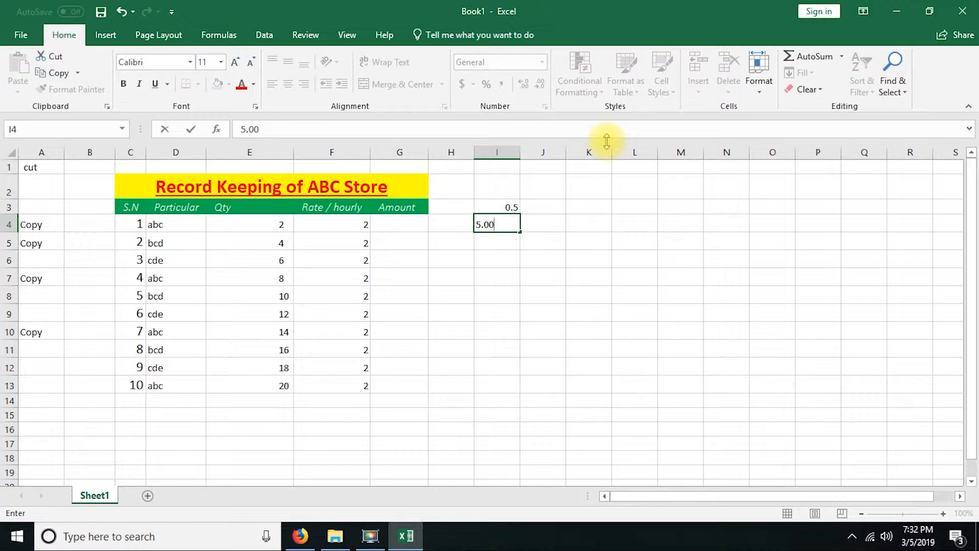
key(Return)
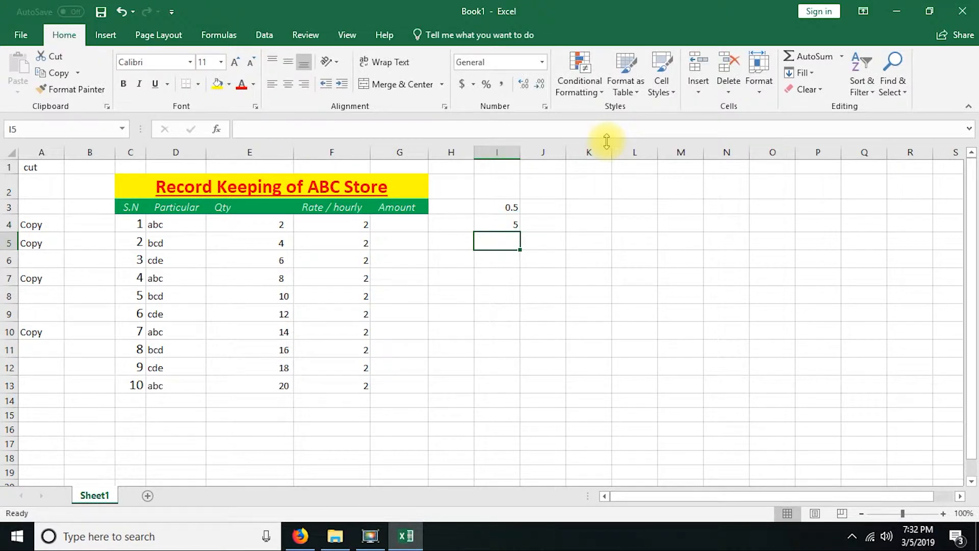
text(5.0)
key(Return)
Step: Enter 10.002 in cell I6 and $200 in cell I7
text(10)
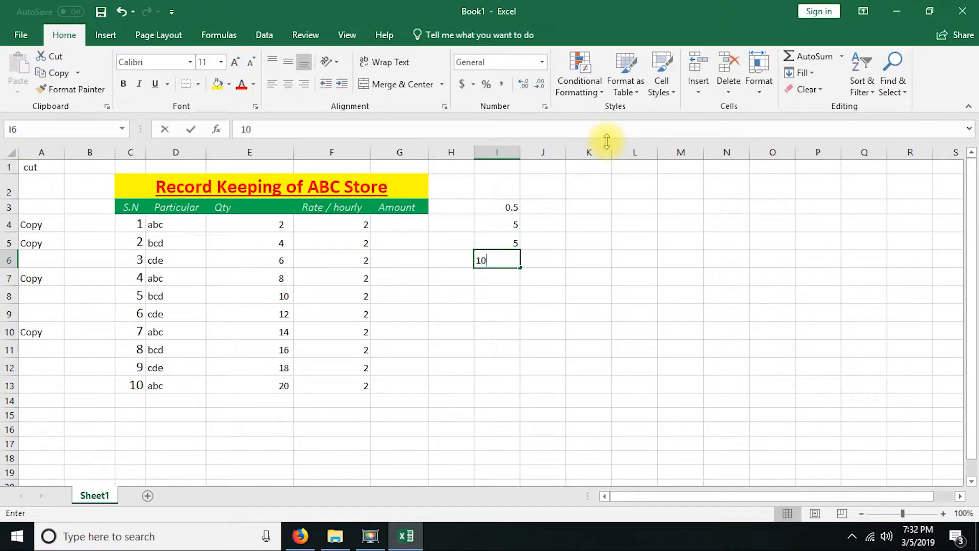
text(.002)
key(Return)
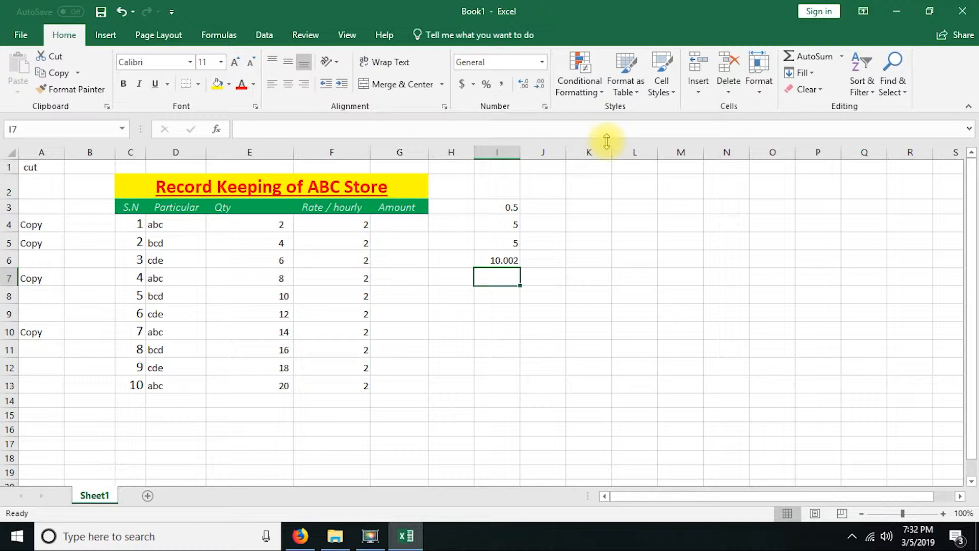
text($200)
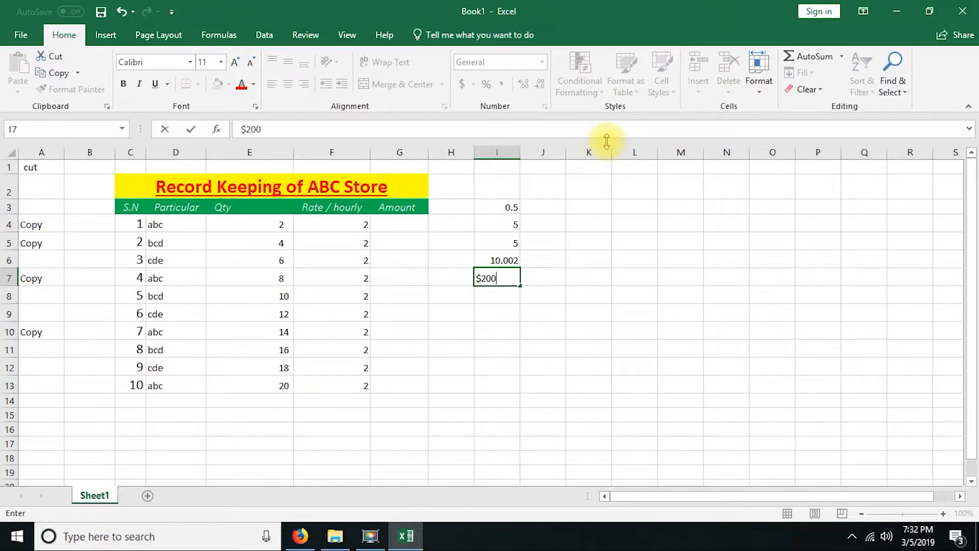
key(Return)
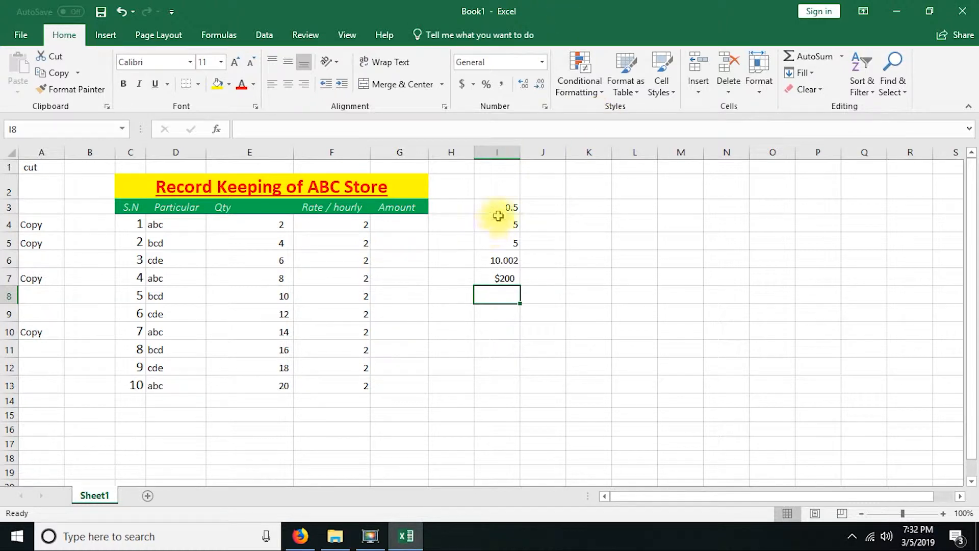
Step: Enter 22/10 in cell J4 and the date 12/12/2022 in cell J5
drag(500, 210, 503, 276)
click(540, 224)
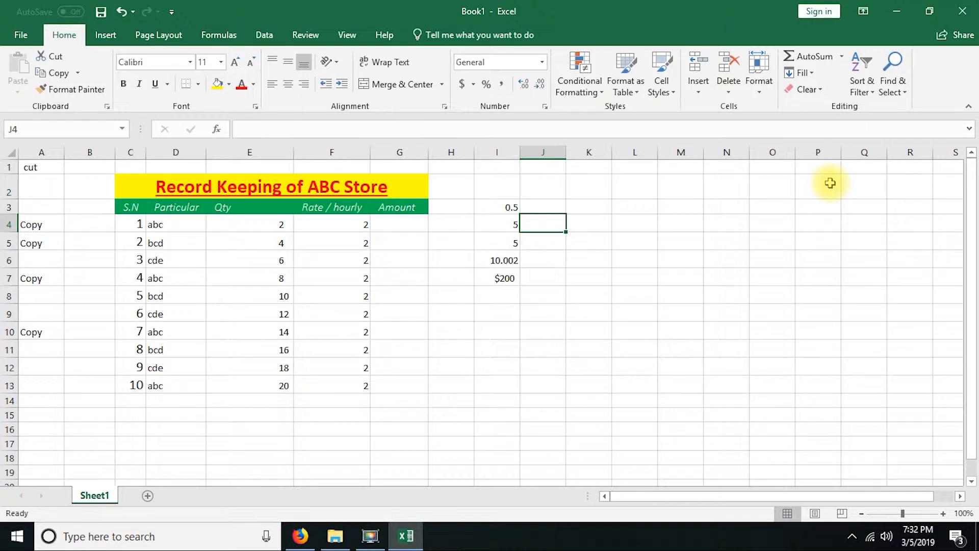
text(22)
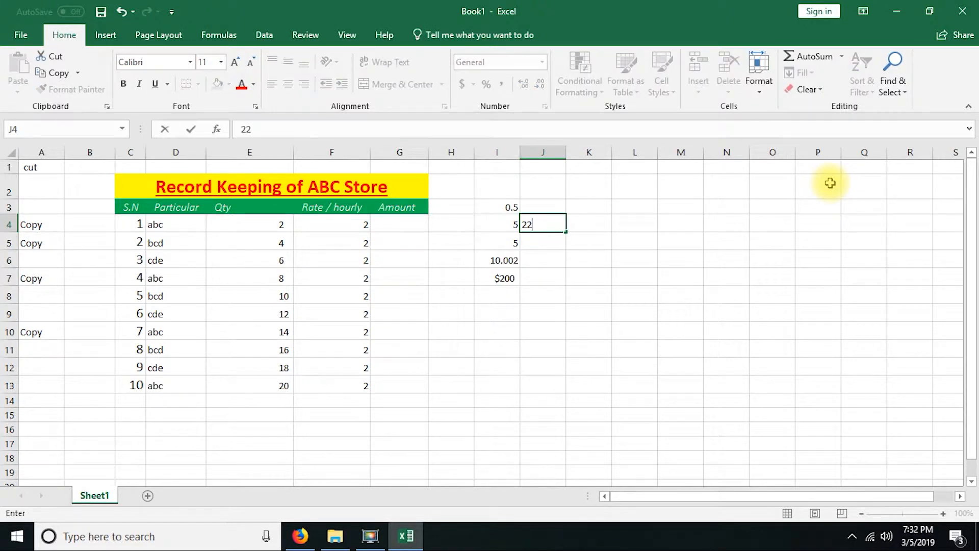
text(/10)
key(Return)
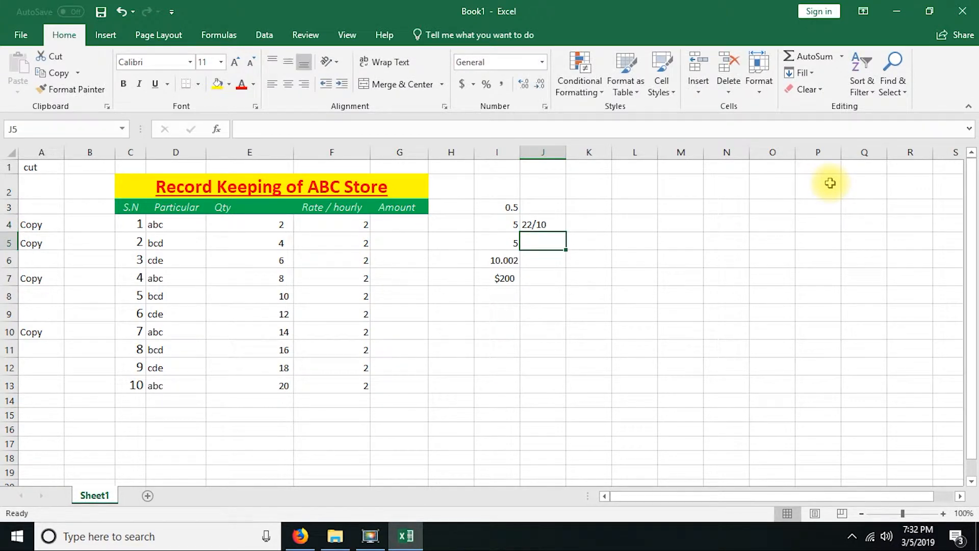
text(12/)
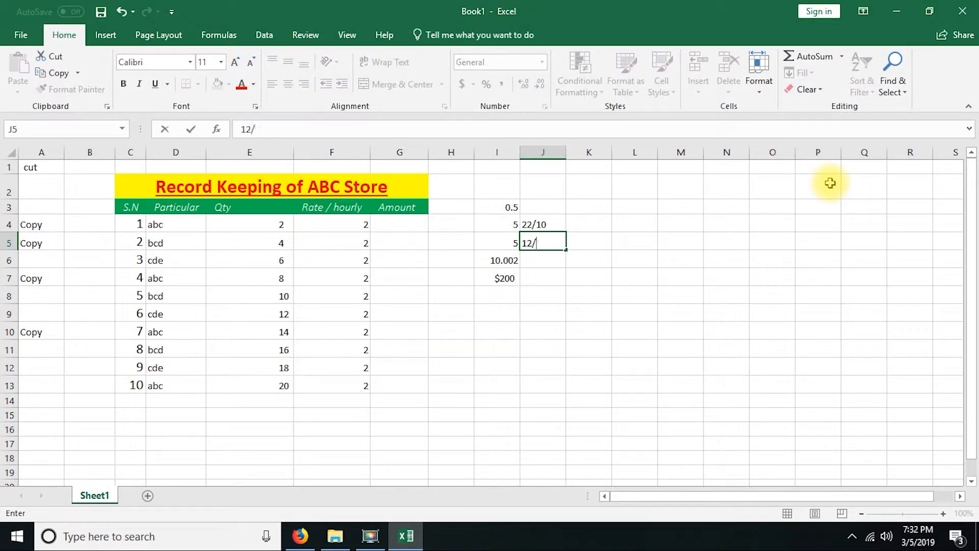
text(12/202)
key(Return)
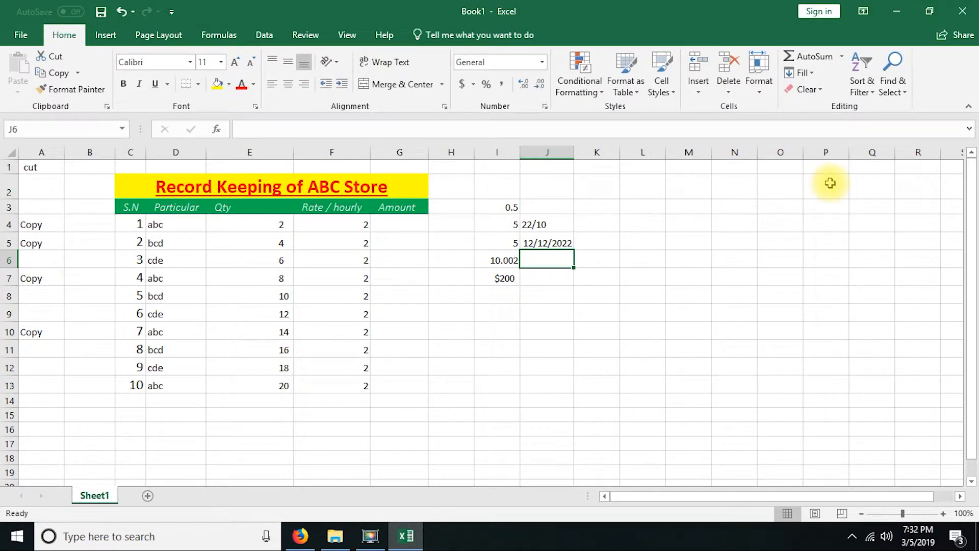
Step: Widen column J slightly and enter the date 12/12/2019 in cell J6
drag(573, 156, 595, 151)
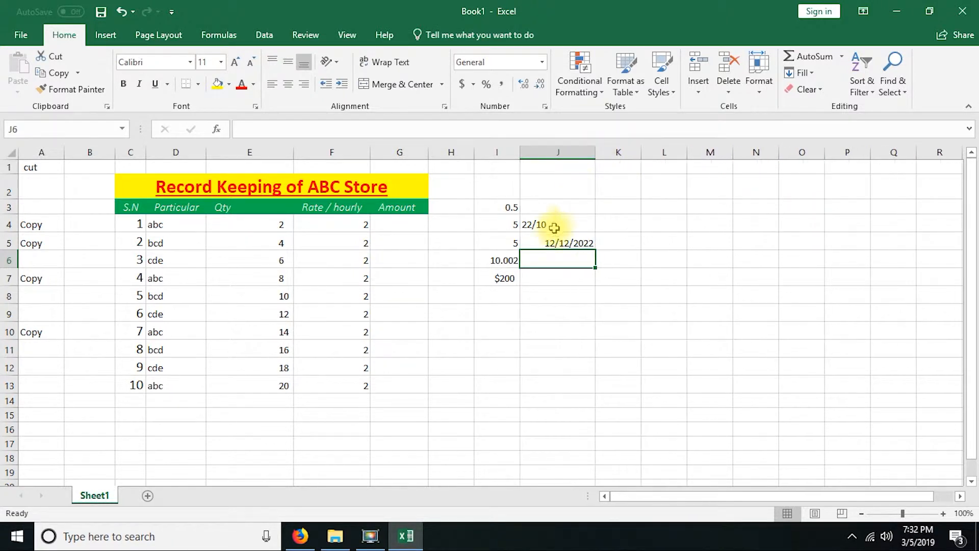
click(582, 244)
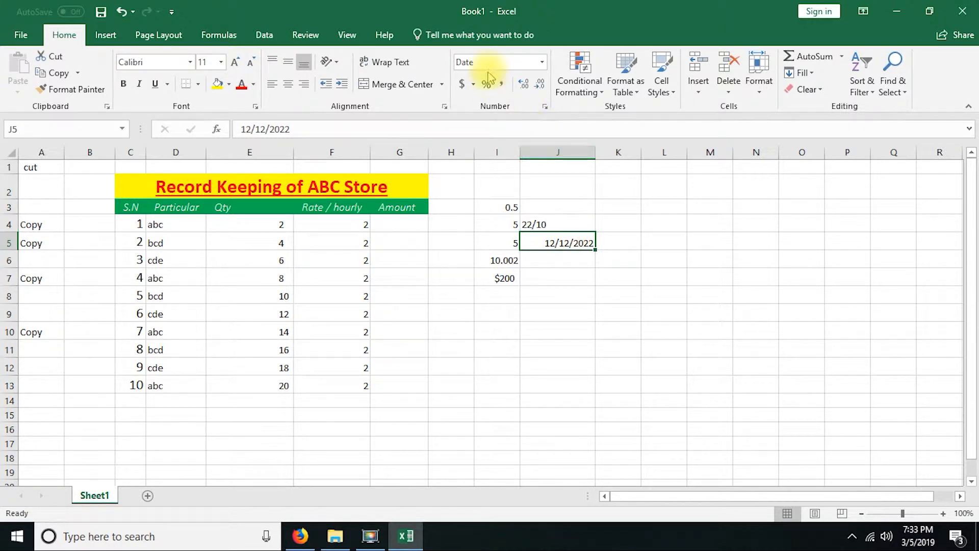
click(565, 262)
text(12/12/)
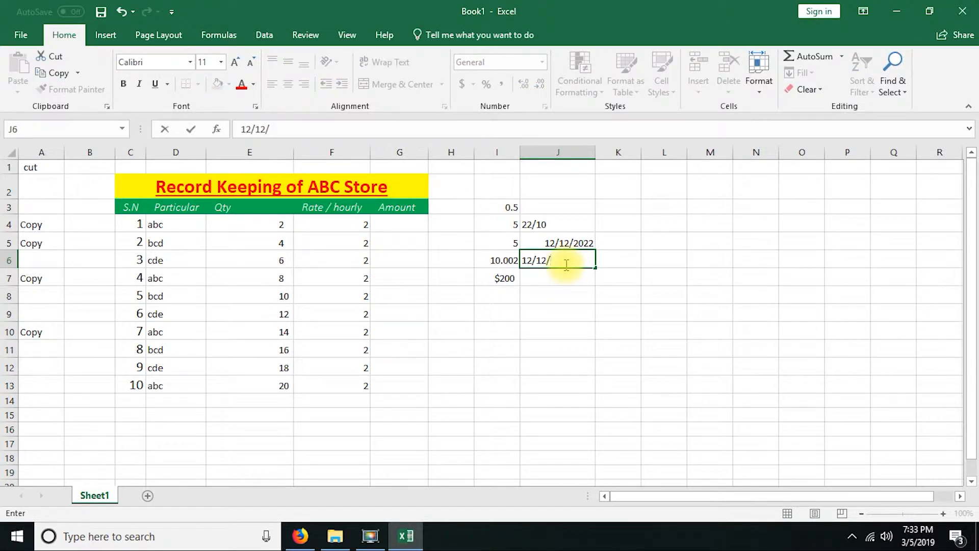
text(2019)
key(Return)
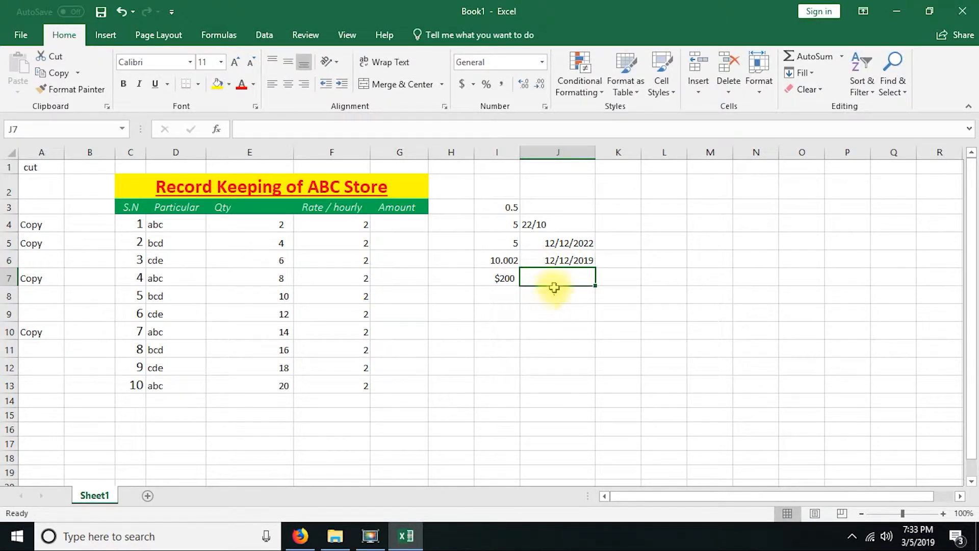
Step: Apply the Currency number format to cells I5 and I4
click(544, 261)
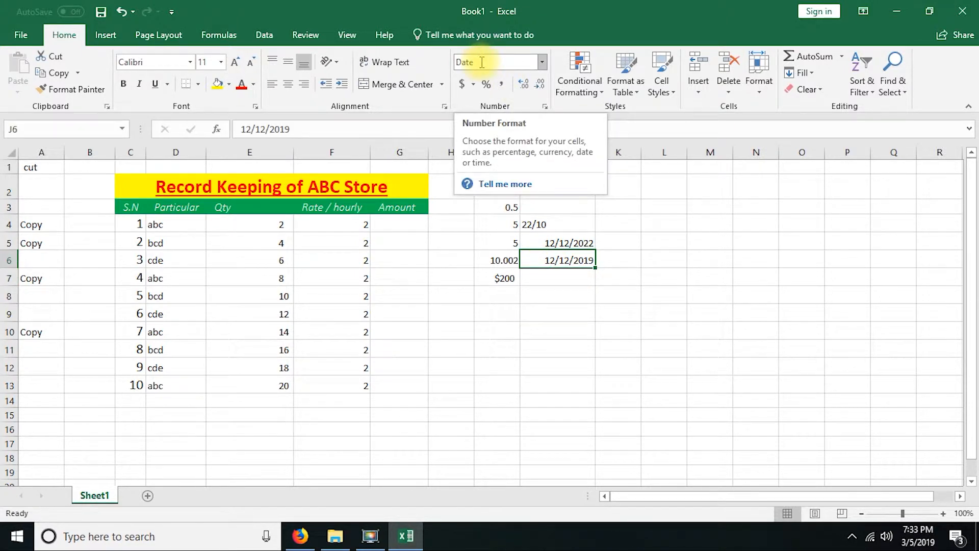
click(486, 243)
click(487, 261)
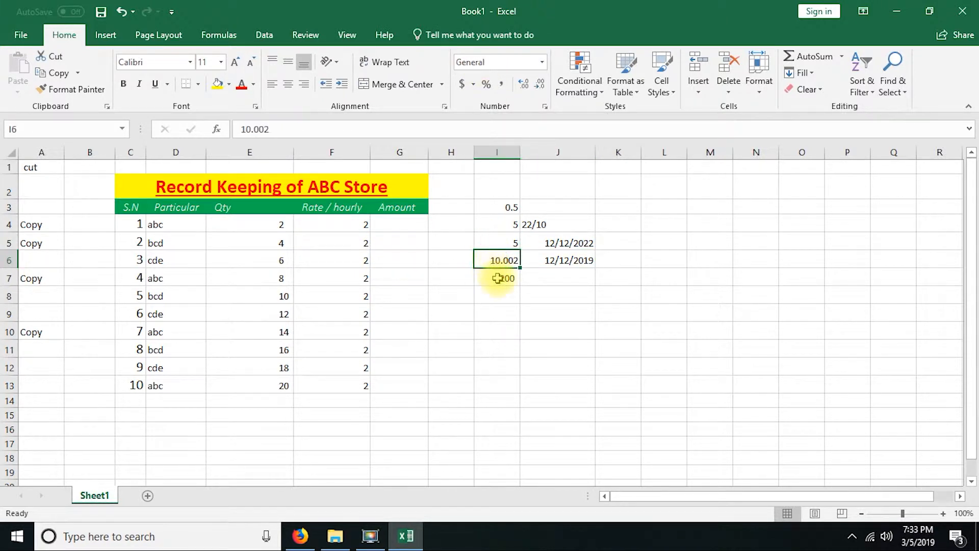
click(498, 279)
click(488, 257)
click(494, 244)
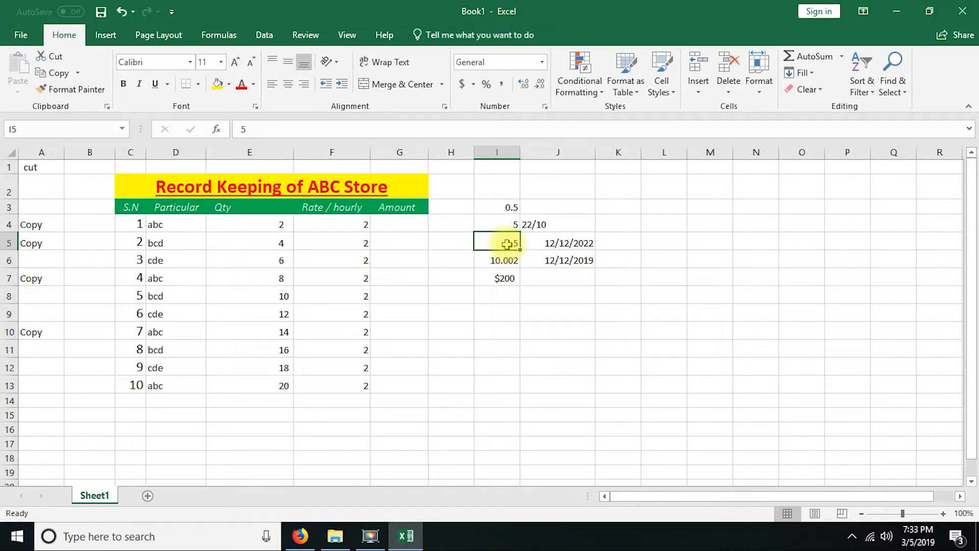
click(542, 62)
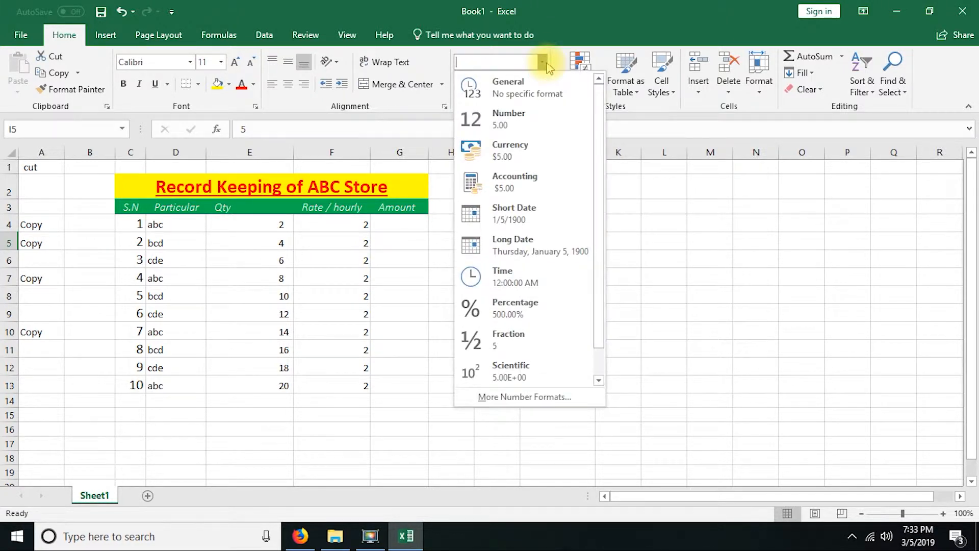
click(535, 152)
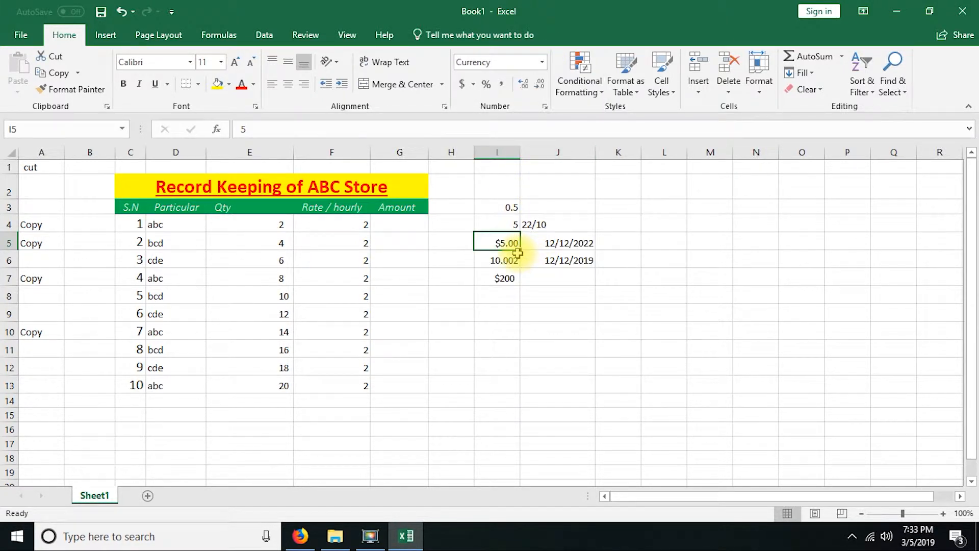
click(510, 223)
click(543, 62)
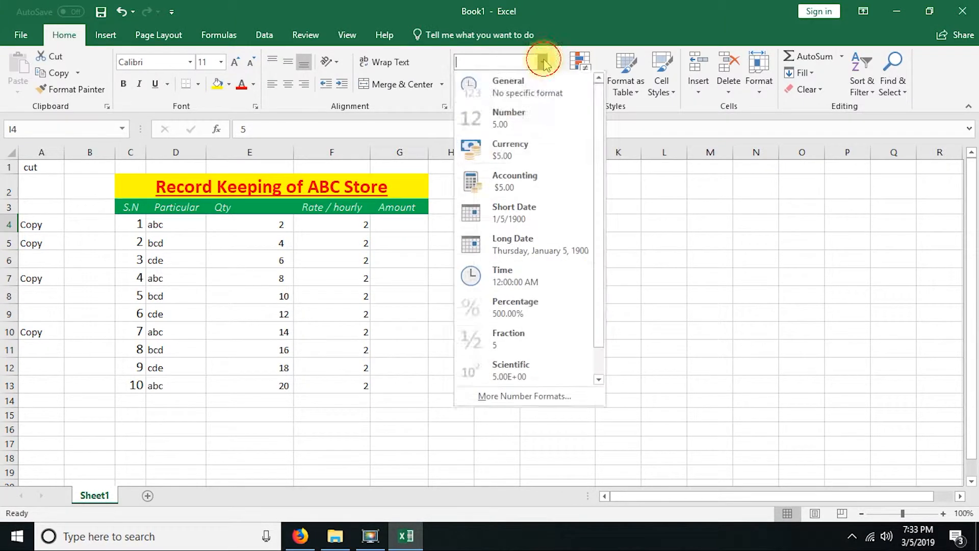
click(521, 164)
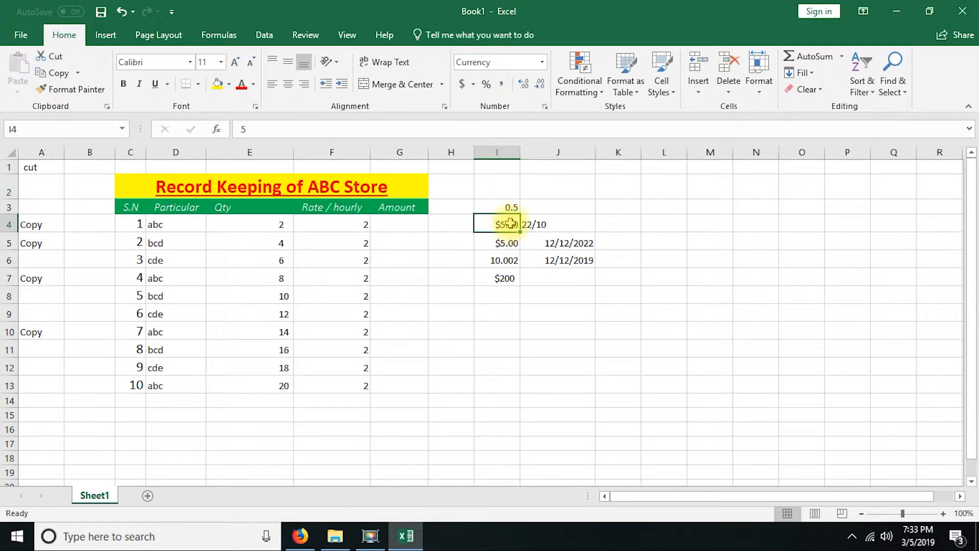
Step: Examine the Currency category settings and the list of currency symbols available for cell I4, without changing the format
click(544, 63)
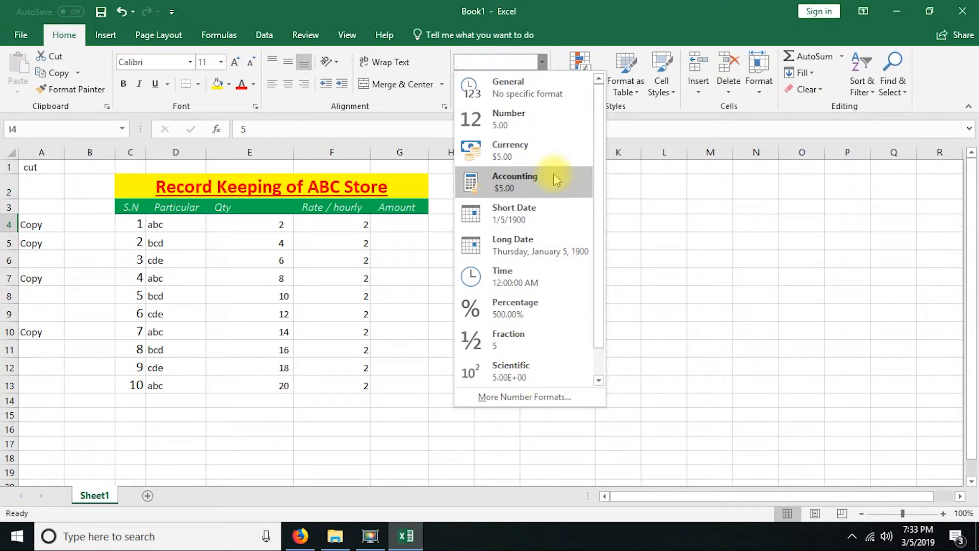
click(524, 396)
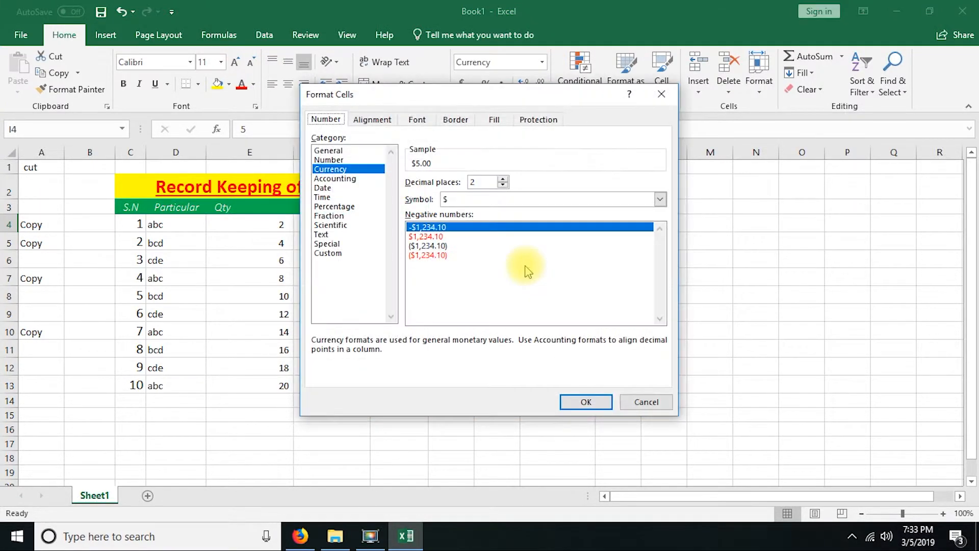
click(347, 169)
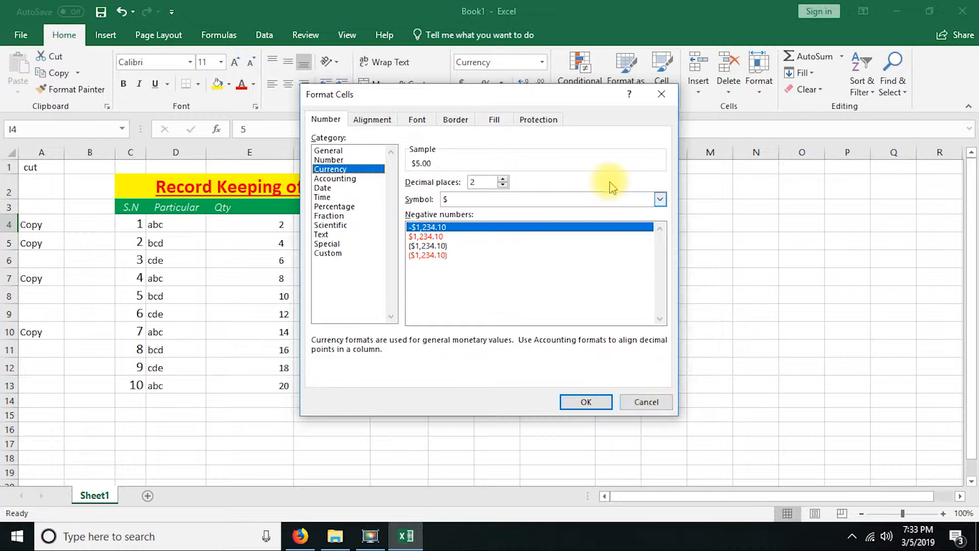
click(660, 200)
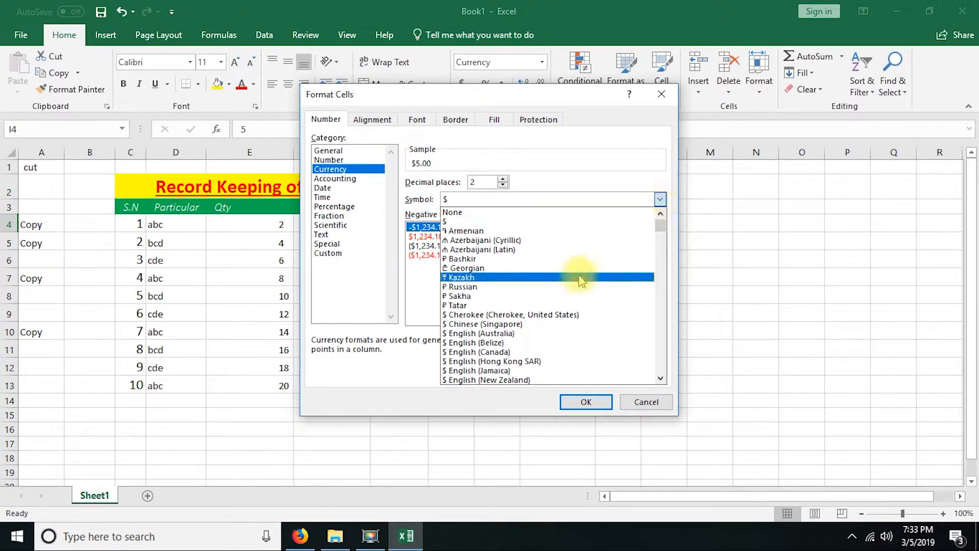
scroll(582, 278, down, 6)
click(451, 313)
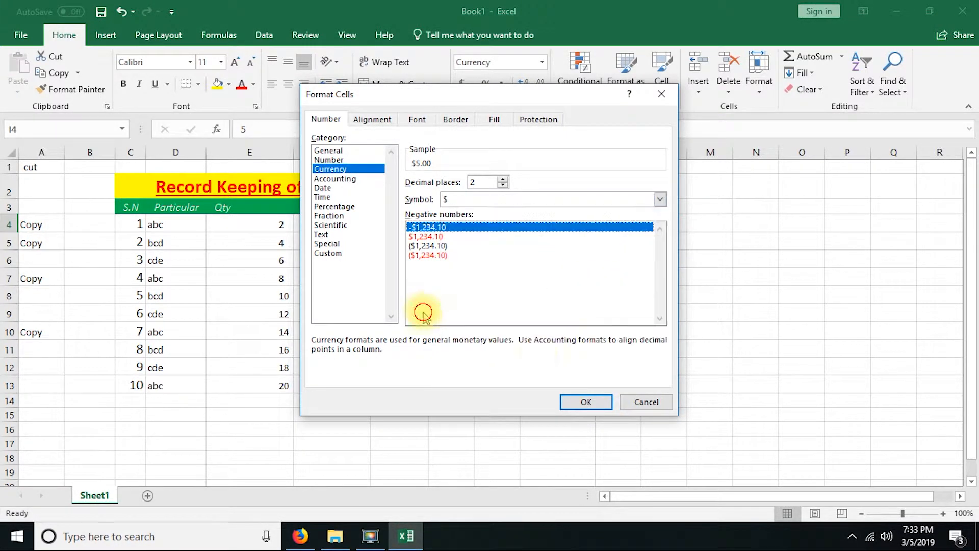
click(644, 400)
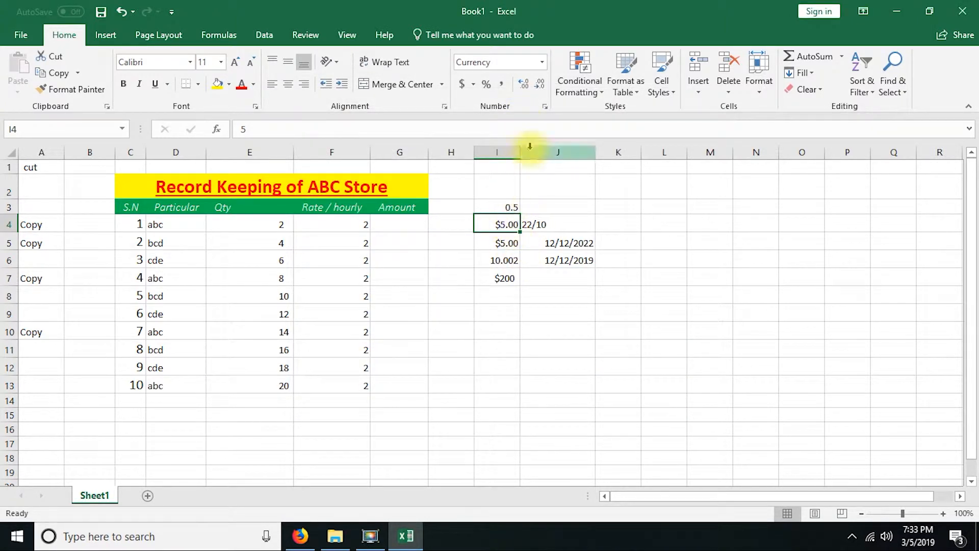
Step: Increase and decrease the decimal places of the currency amount in cell I4, ending with one decimal place
click(526, 85)
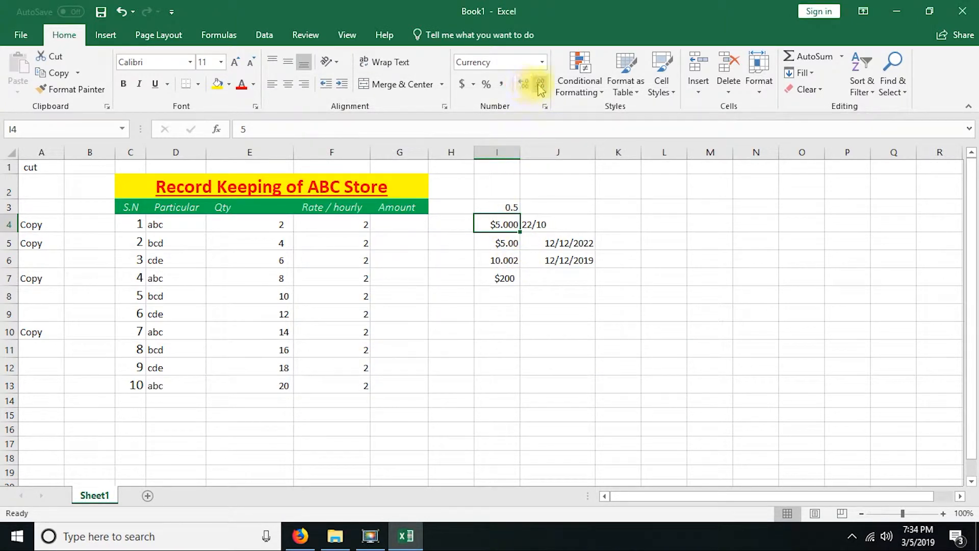
click(539, 84)
click(540, 84)
click(523, 86)
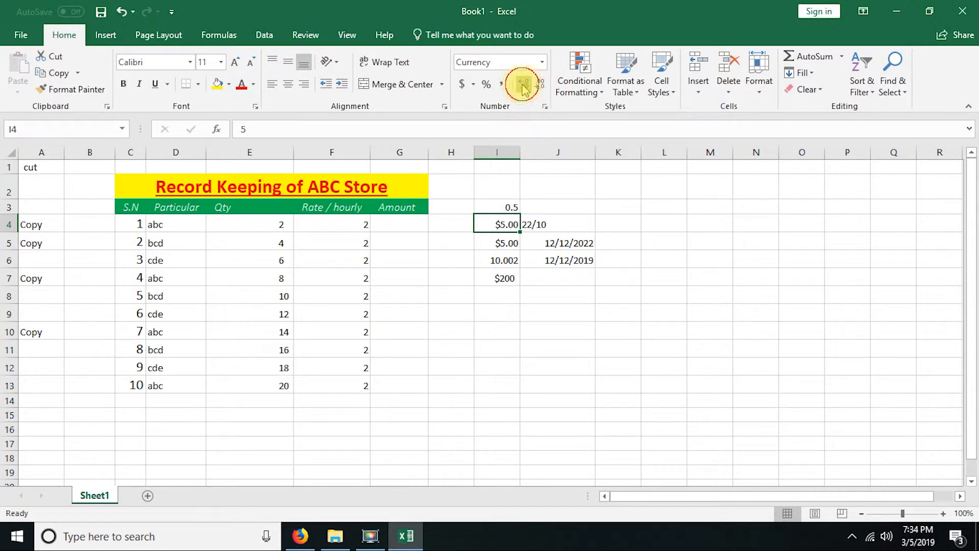
click(523, 86)
click(539, 87)
click(538, 87)
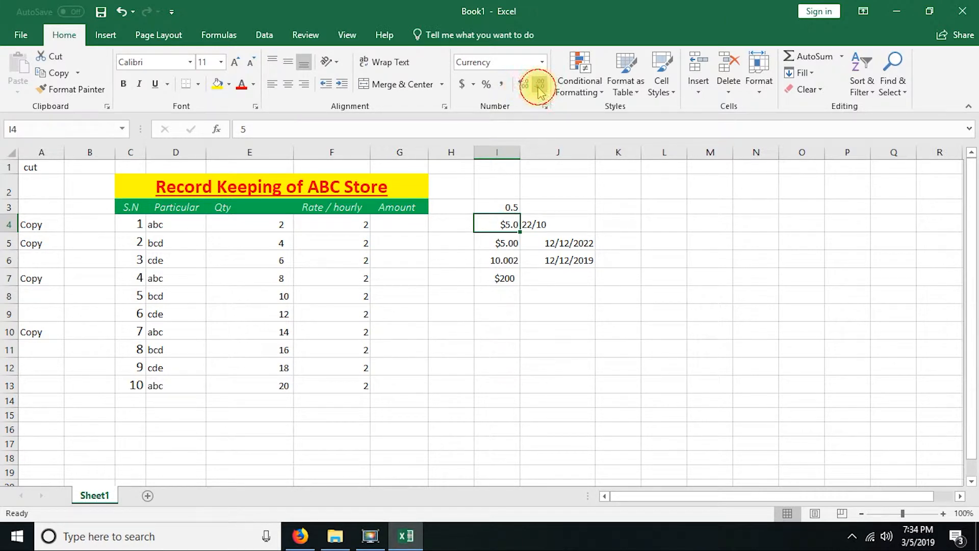
click(538, 87)
click(523, 88)
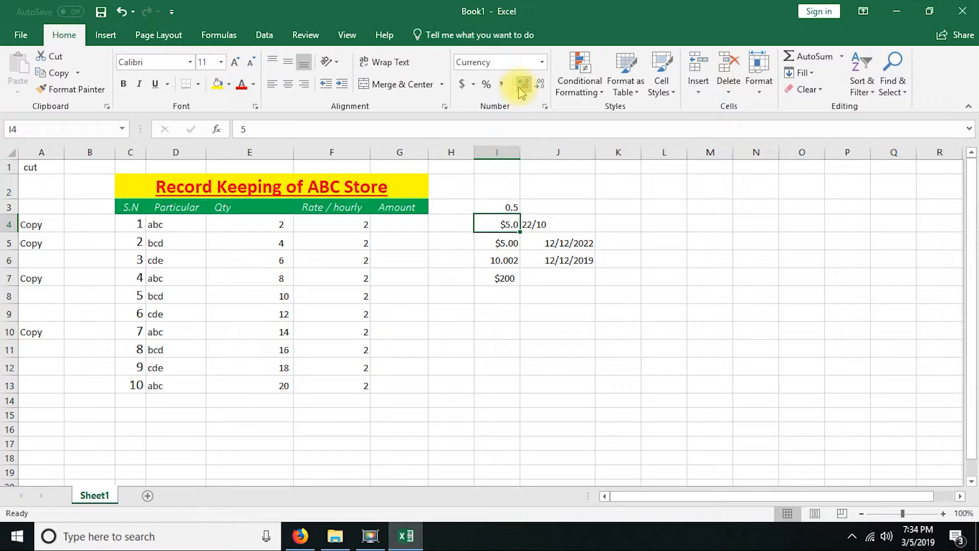
Step: Enter the date 12/12/2029 in cell J7 and select the dates in J5 to J7
click(543, 275)
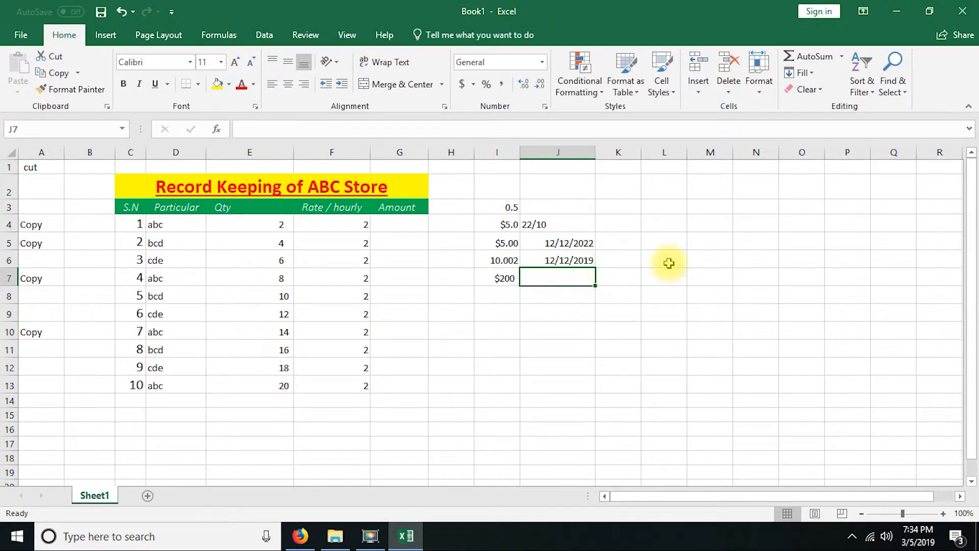
text(12/12/29)
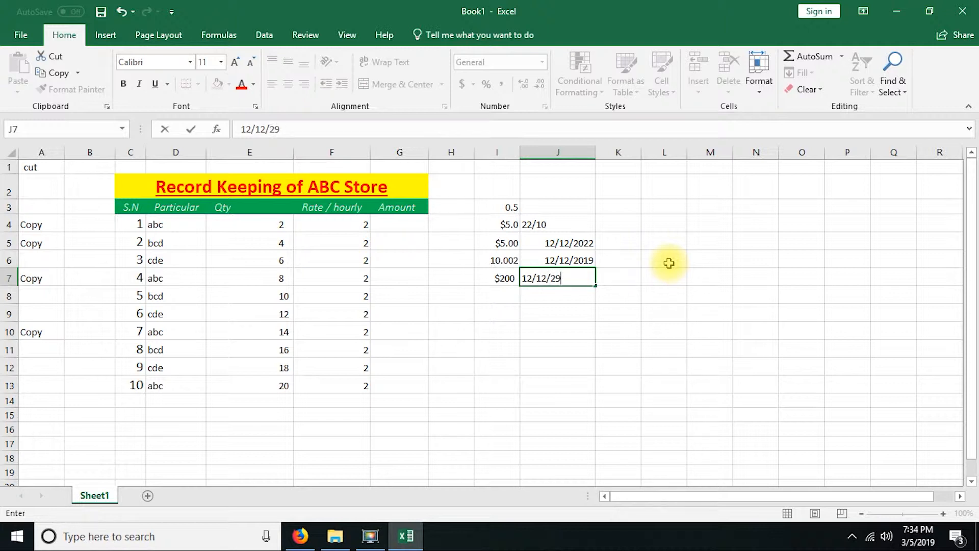
key(Return)
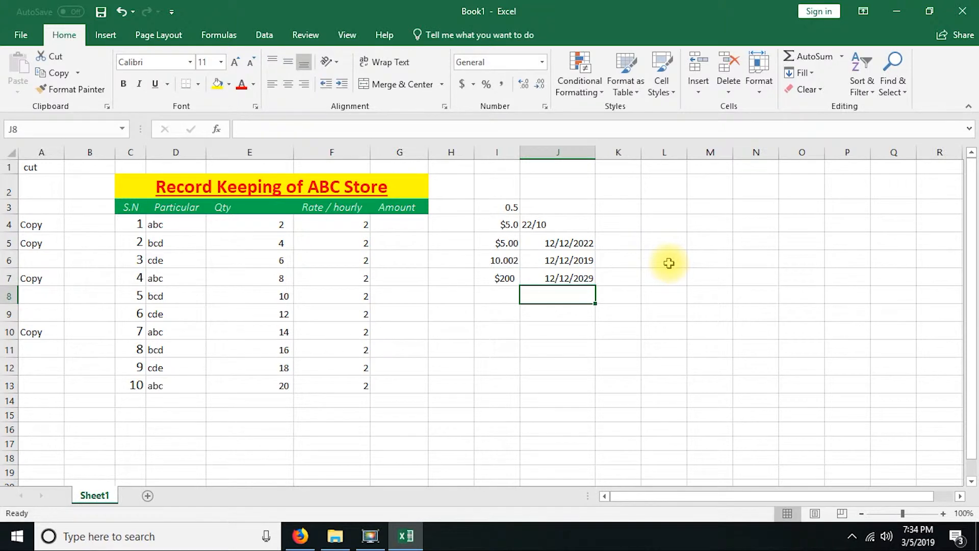
click(545, 279)
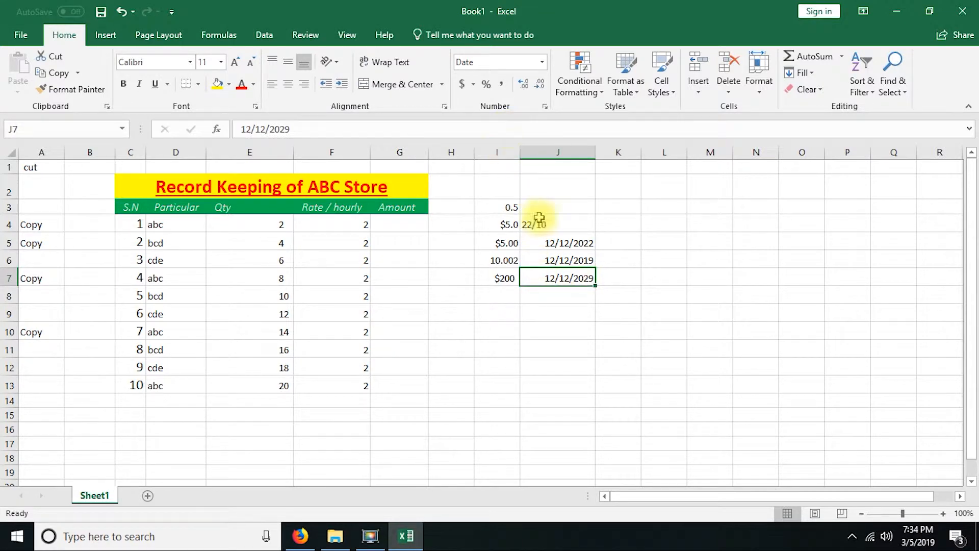
drag(564, 244, 566, 279)
Step: Apply the Text number format to cells K5 to K10
drag(616, 237, 623, 321)
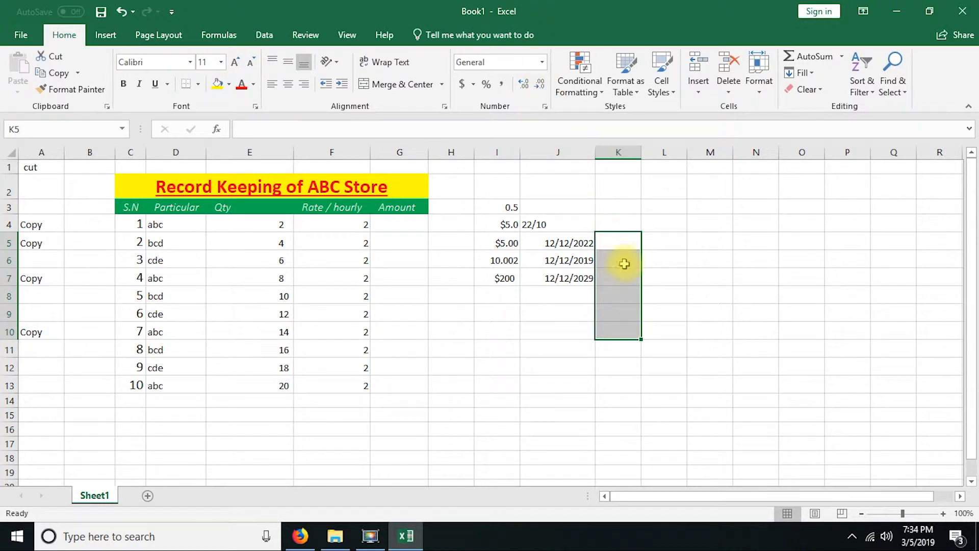
click(542, 63)
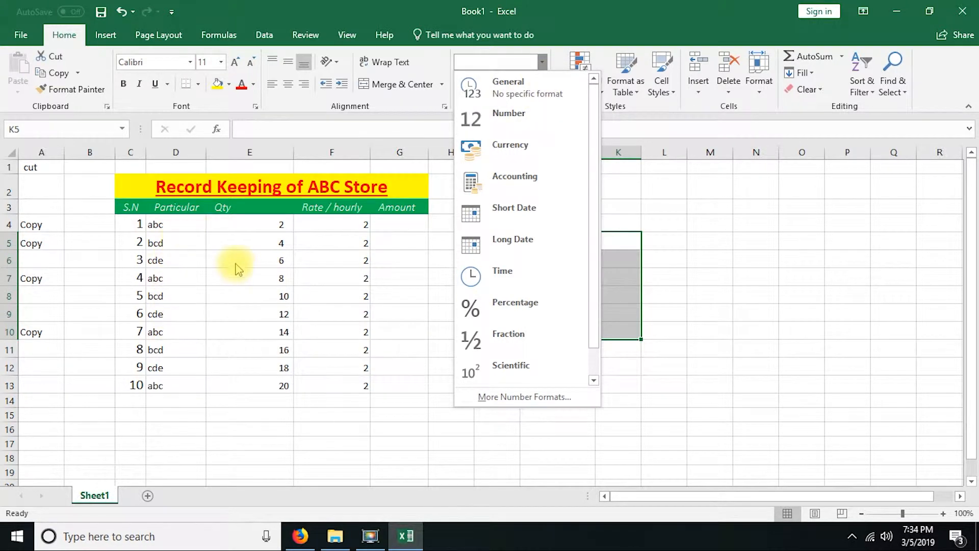
click(617, 249)
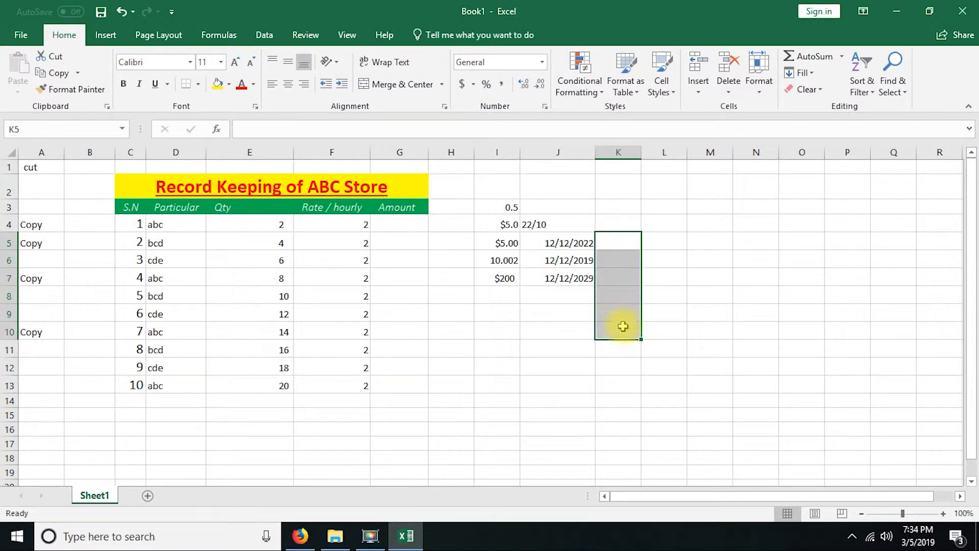
click(544, 62)
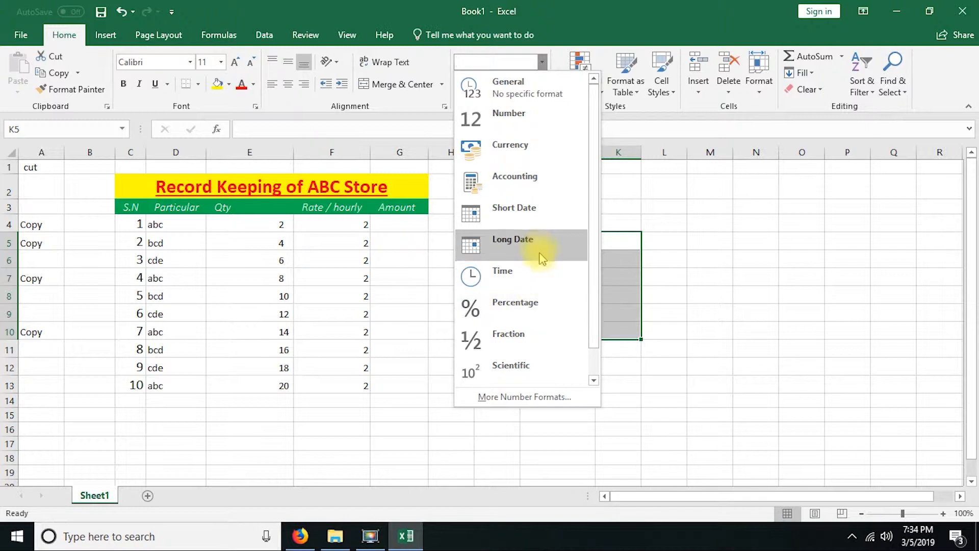
scroll(530, 168, down, 1)
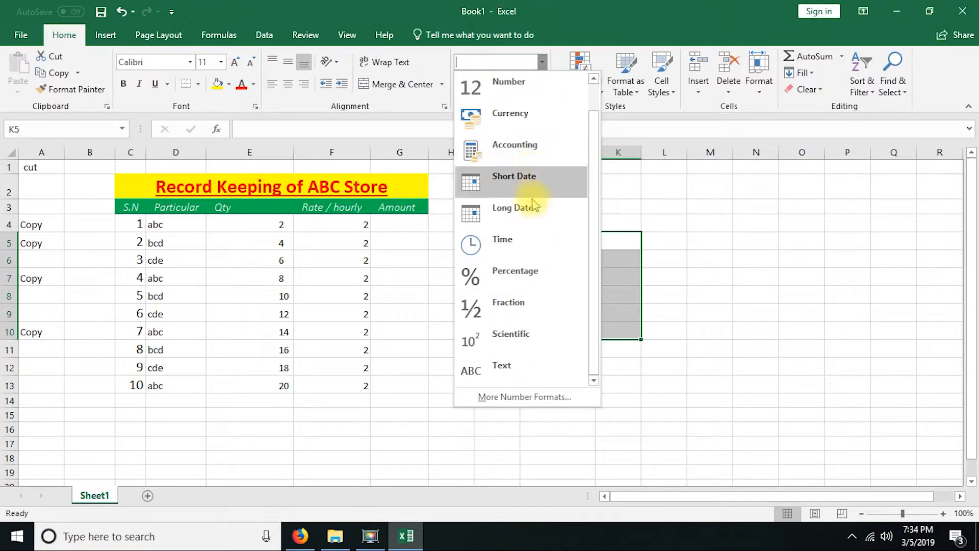
click(522, 368)
Step: Enter 1 in the text-formatted cell K5
click(616, 244)
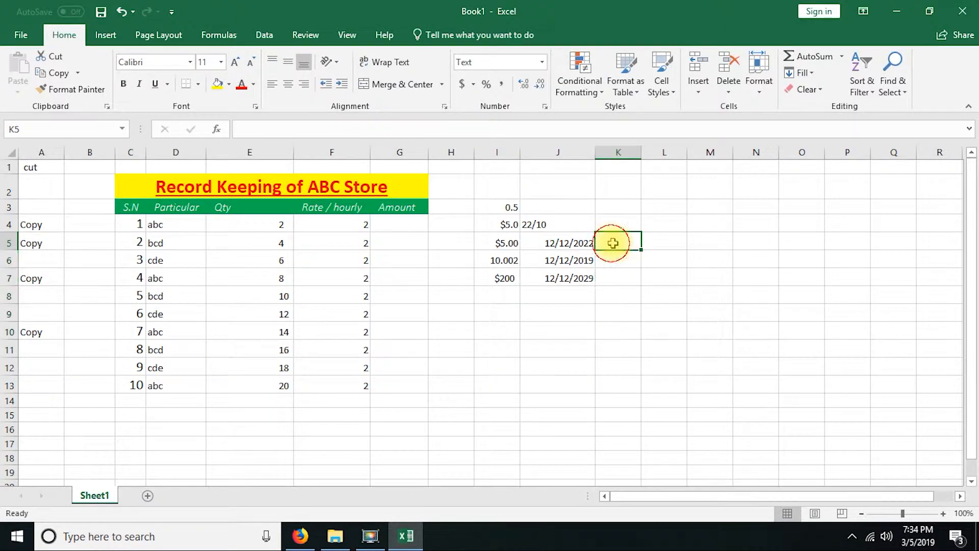
text(1)
key(Return)
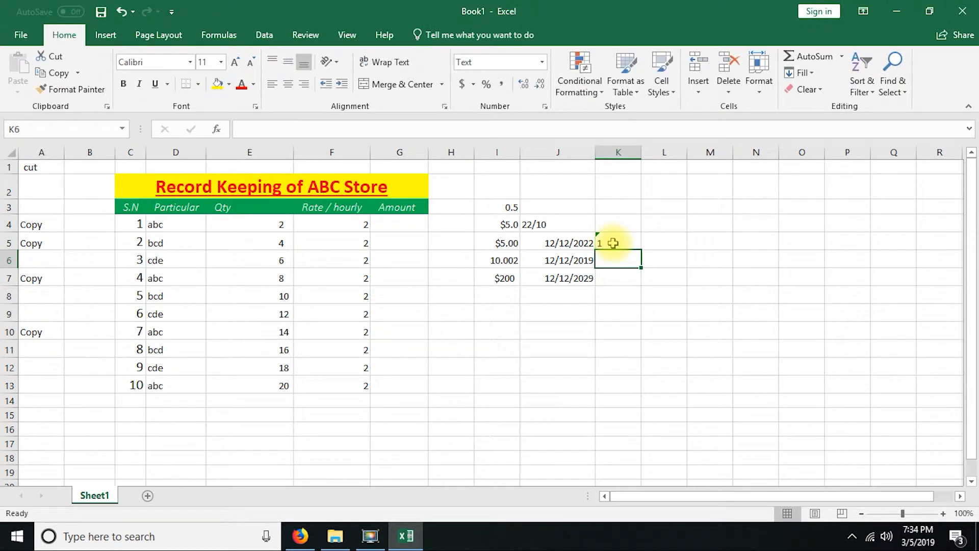
Step: Inspect the error warning on cell K5 and the error-checking options offered for it
click(603, 241)
click(581, 240)
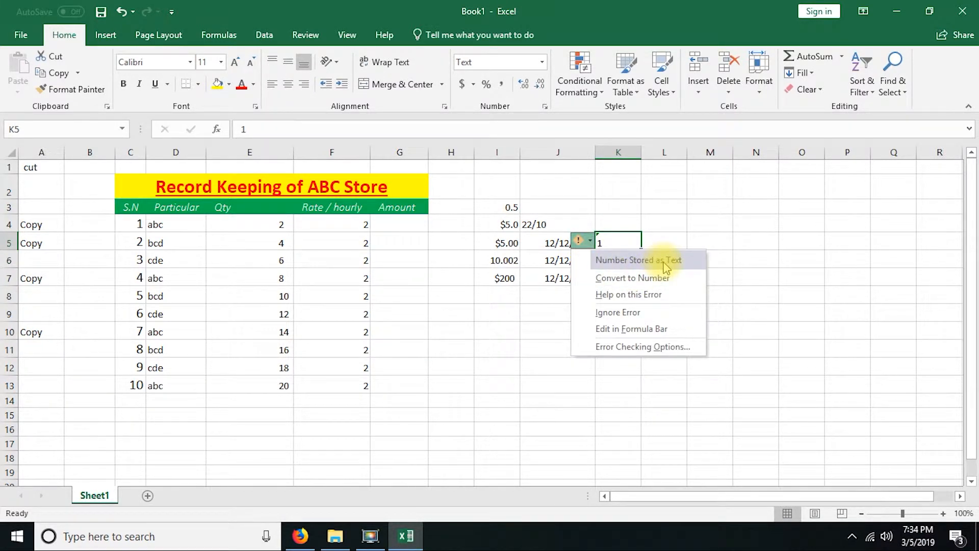
click(615, 221)
click(610, 242)
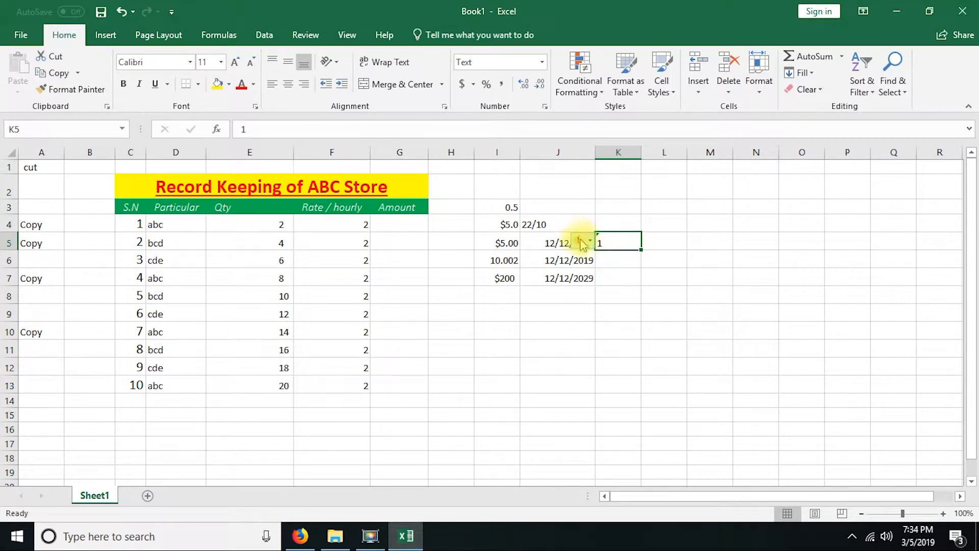
mouse_move(589, 246)
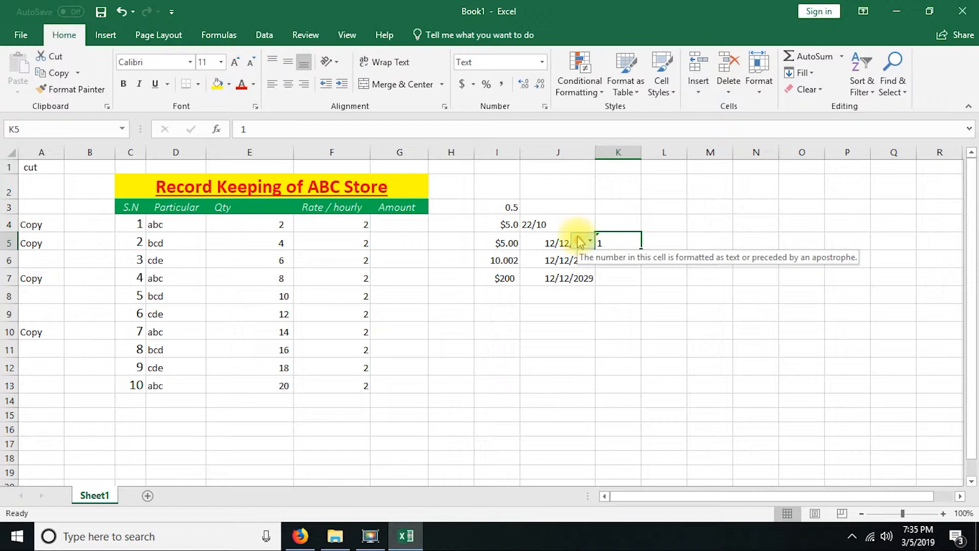
click(612, 278)
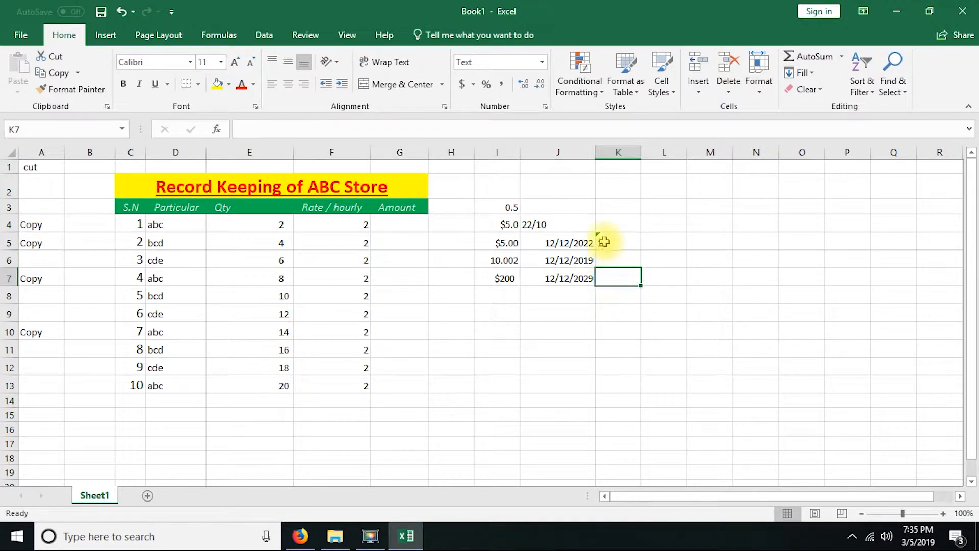
click(605, 241)
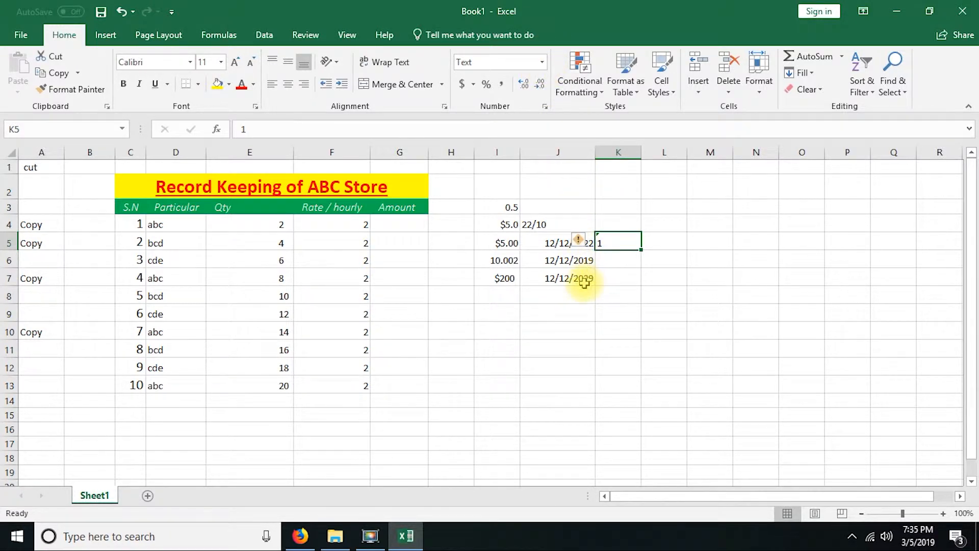
Step: Clear the sample values from cells I2 to K8
drag(625, 223, 627, 267)
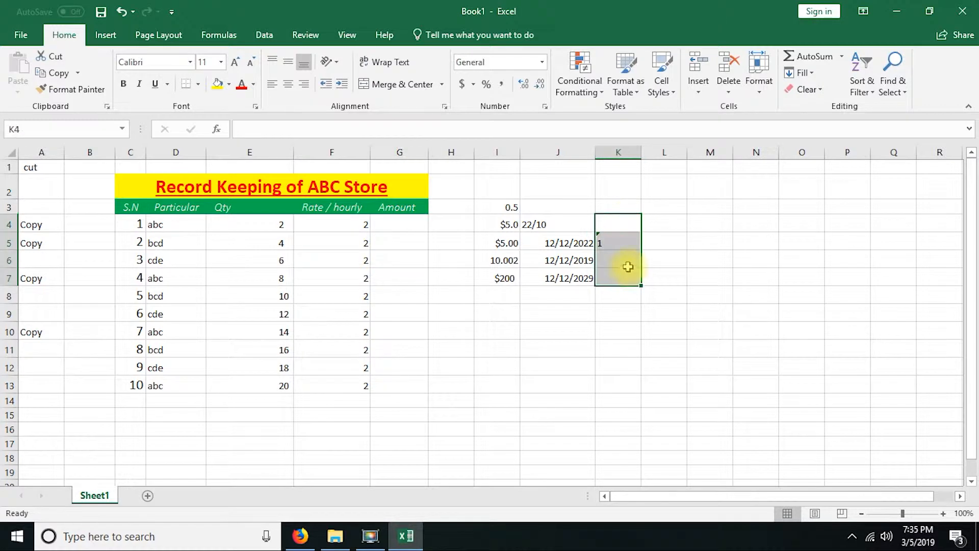
click(546, 304)
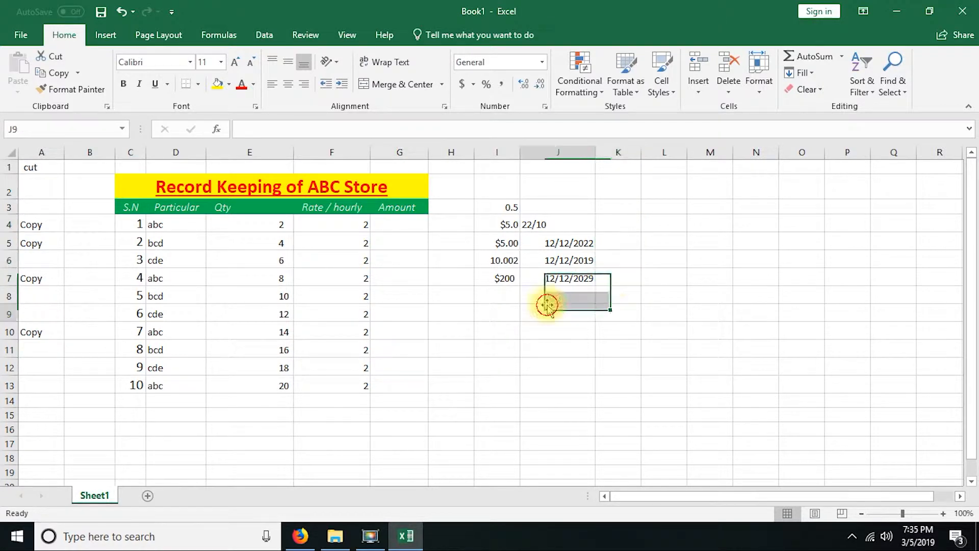
drag(485, 190, 612, 293)
key(Delete)
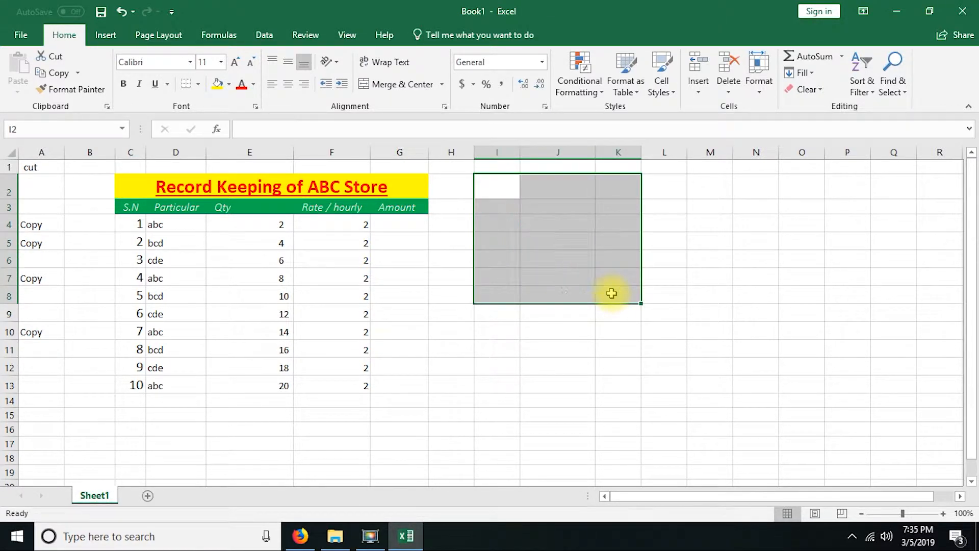
Step: Enter 2.00 in cell I4 and display the amount with two decimal places
click(504, 202)
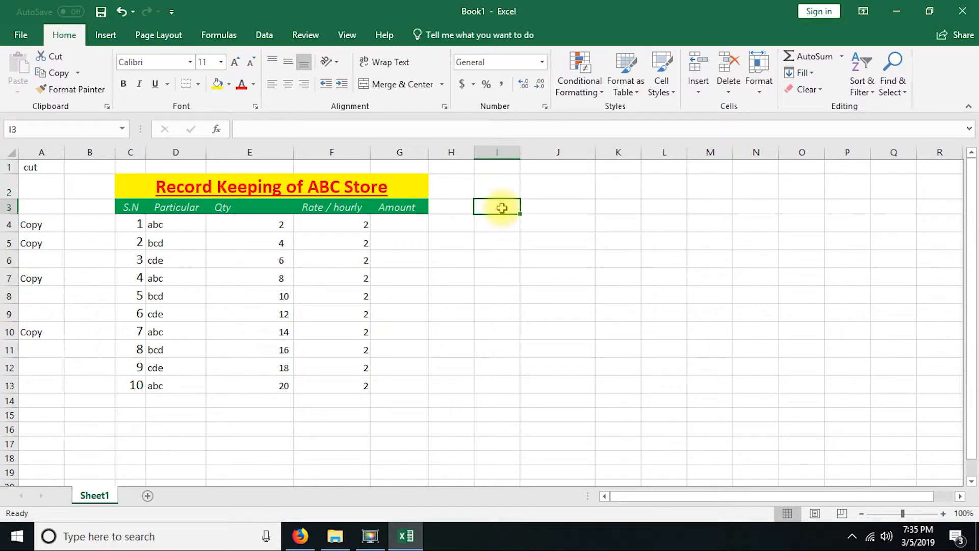
click(500, 223)
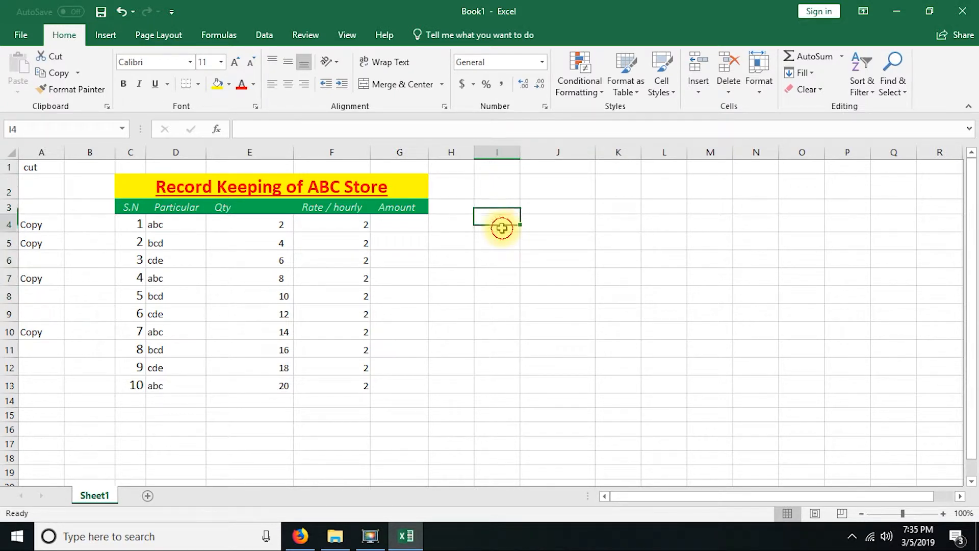
text(2)
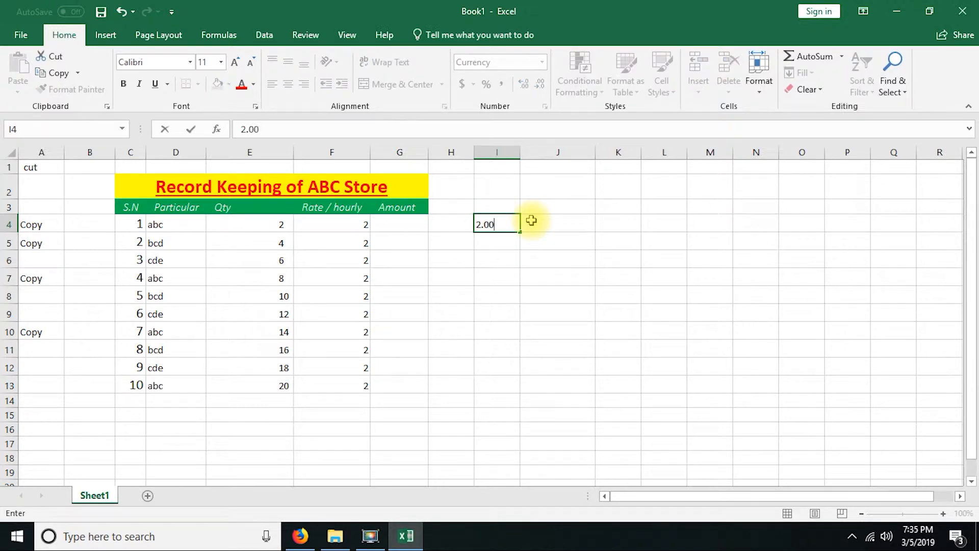
key(Return)
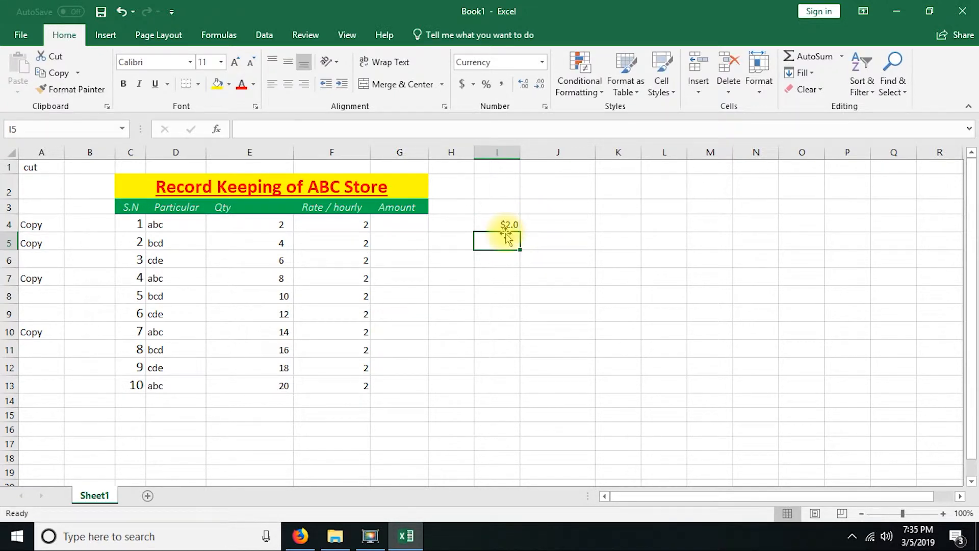
click(508, 224)
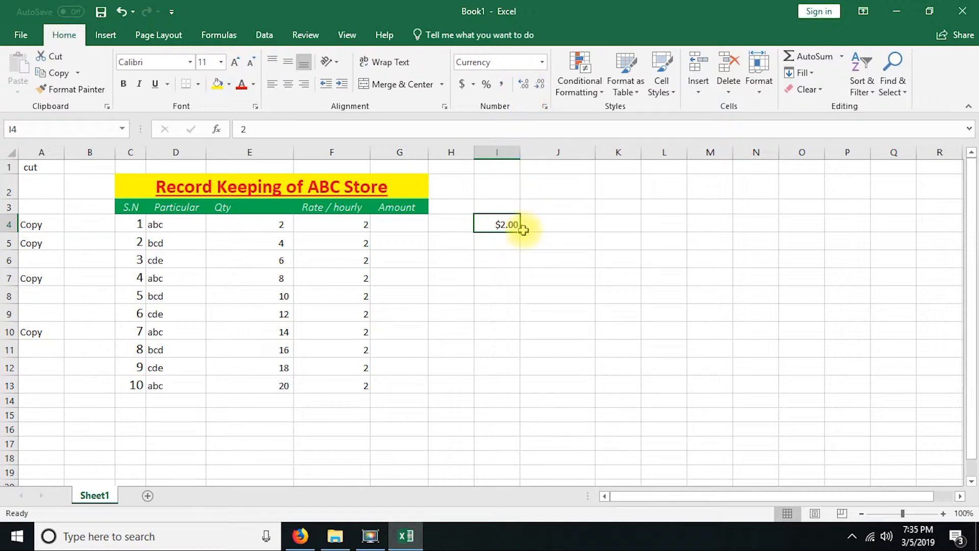
click(504, 242)
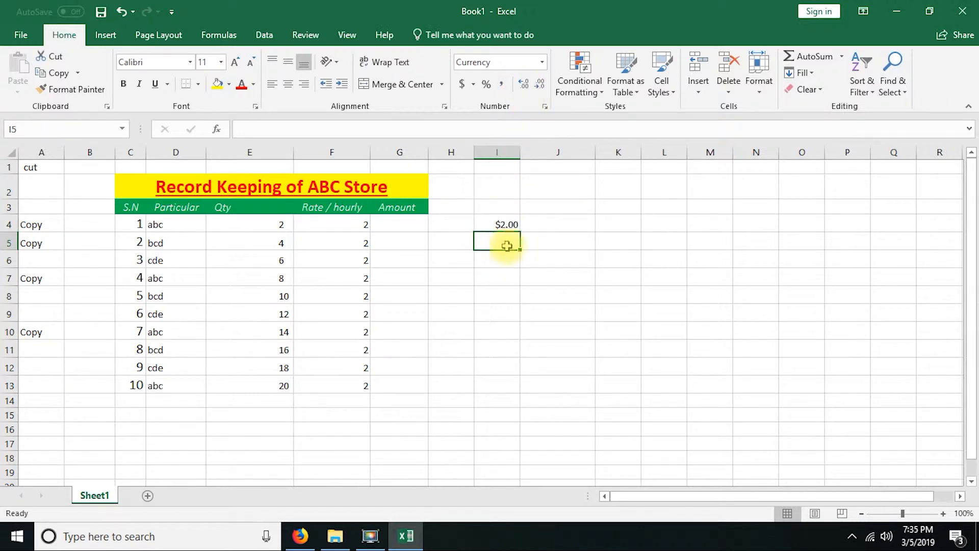
Step: Apply the Currency number format to the empty range J2:J12
click(507, 208)
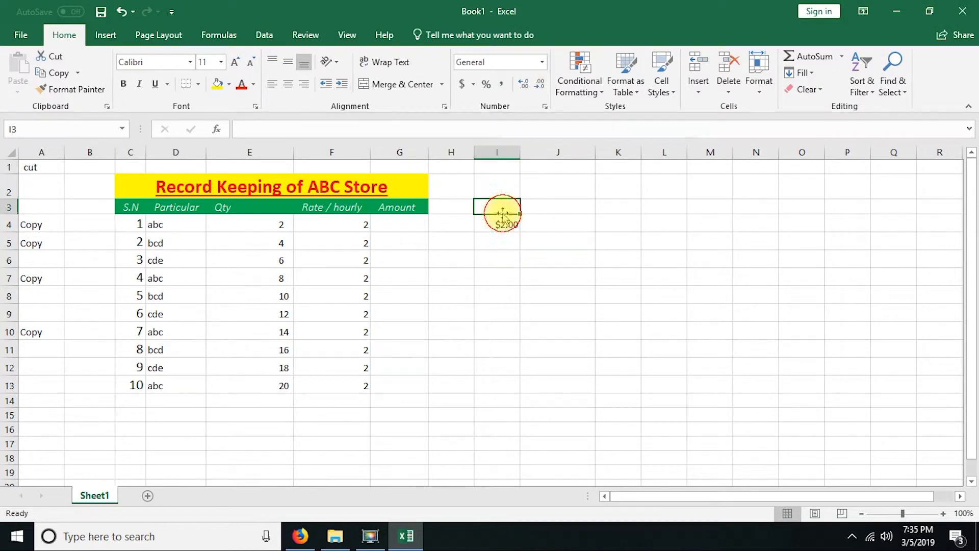
drag(550, 187, 559, 363)
click(542, 62)
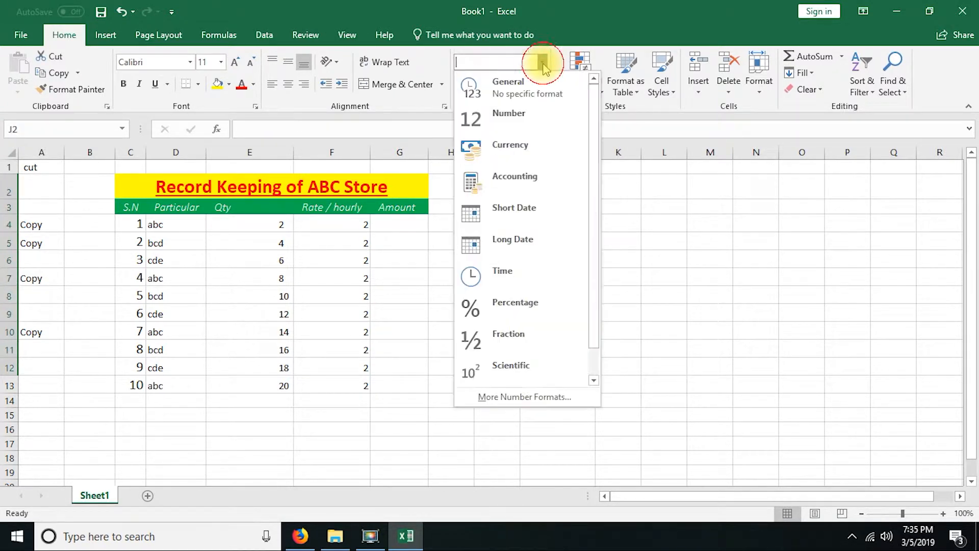
click(510, 145)
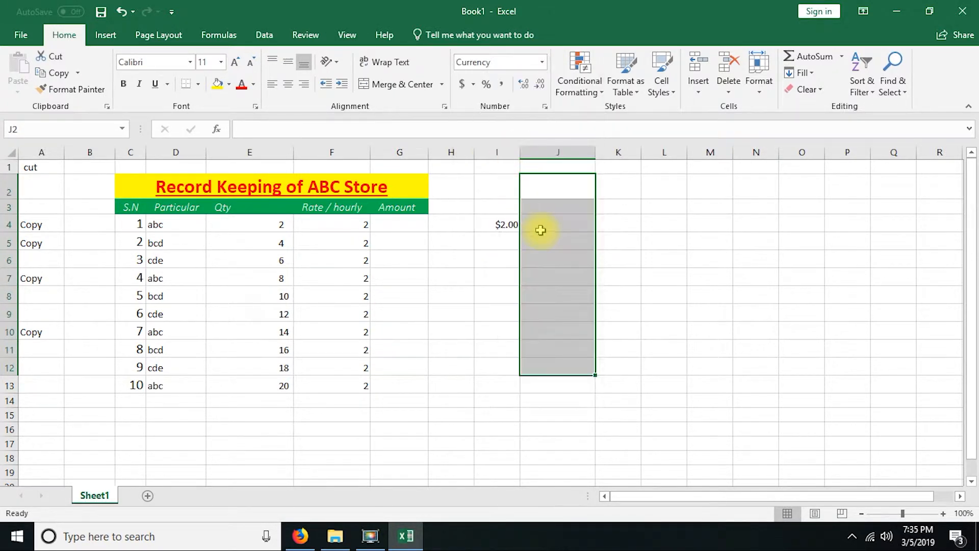
Step: Enter the amounts 2 and 5 in the currency-formatted cells J3 and J4
click(552, 207)
text(2)
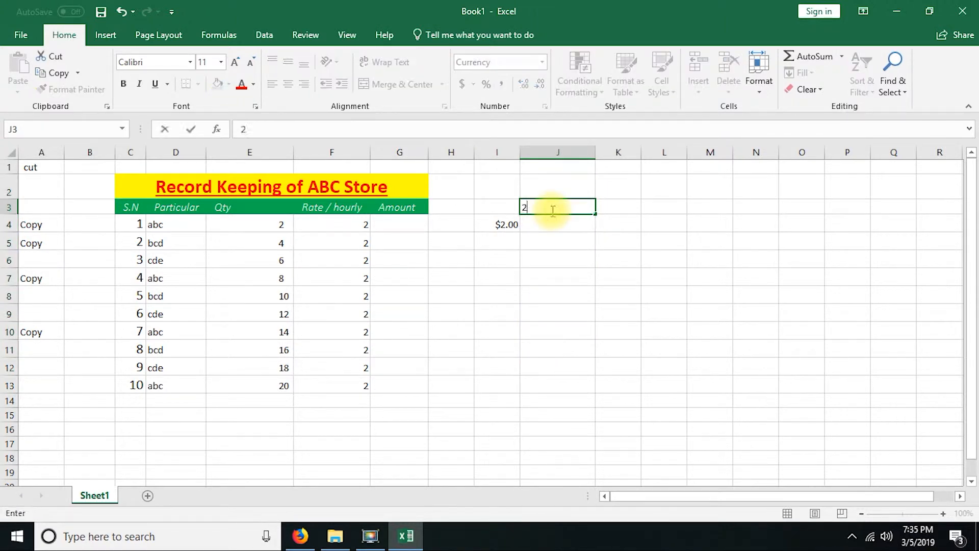
key(Return)
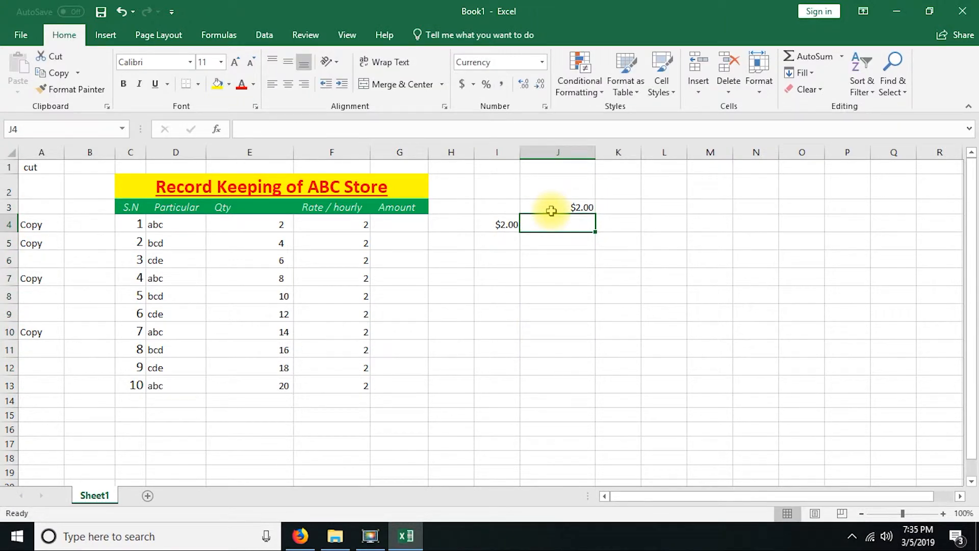
text(5)
key(Return)
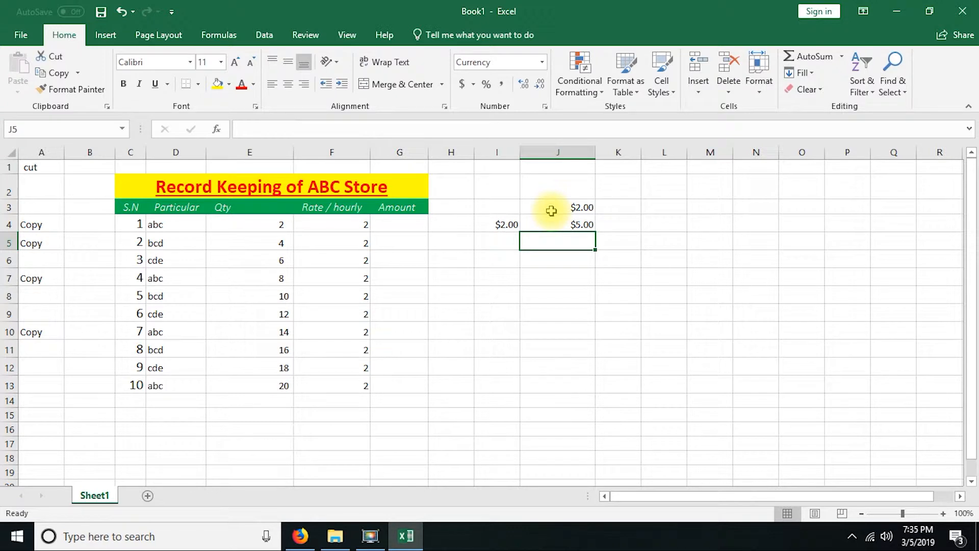
Step: Apply the Short Date number format to the empty range K3:K12
drag(618, 206, 625, 366)
click(542, 63)
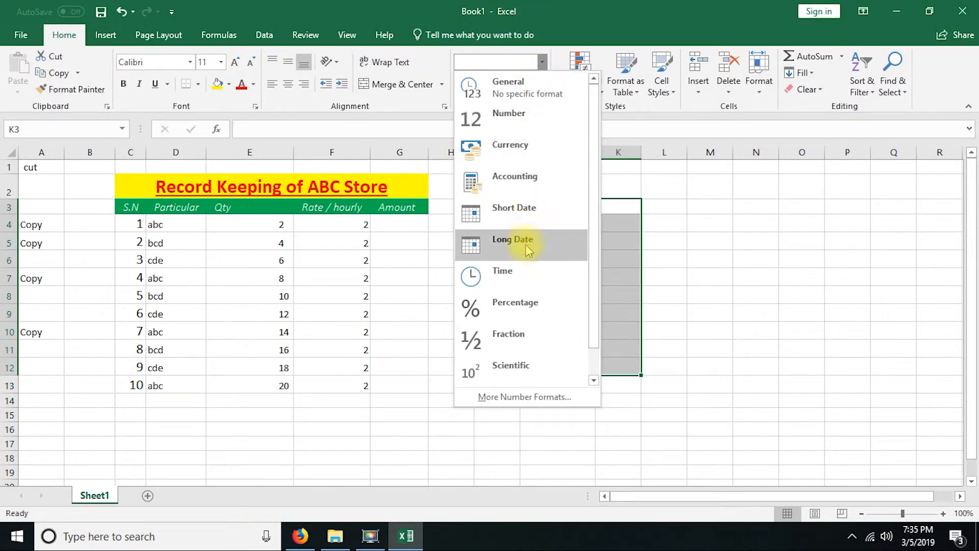
click(543, 218)
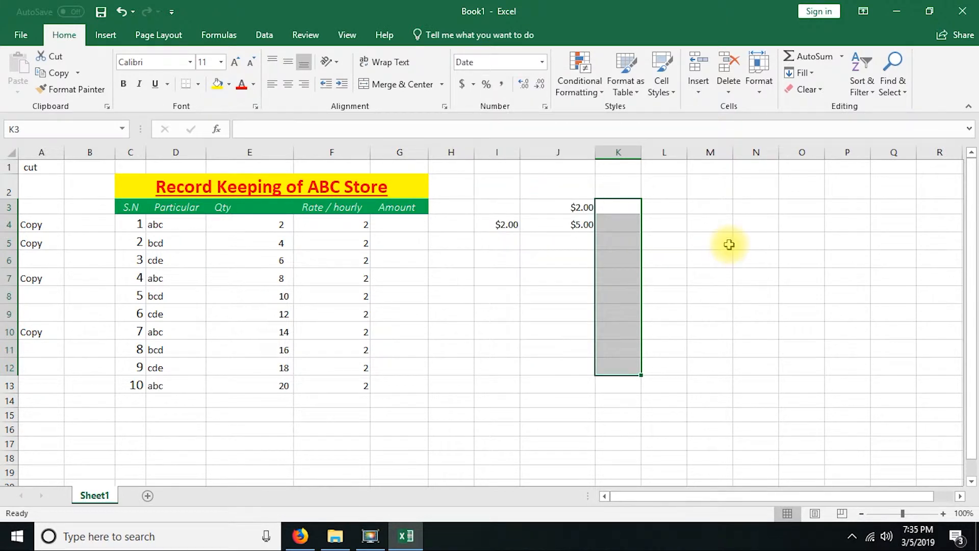
Step: Enter the date 12/2 in cell K3 and widen column K
text(12/2)
key(Return)
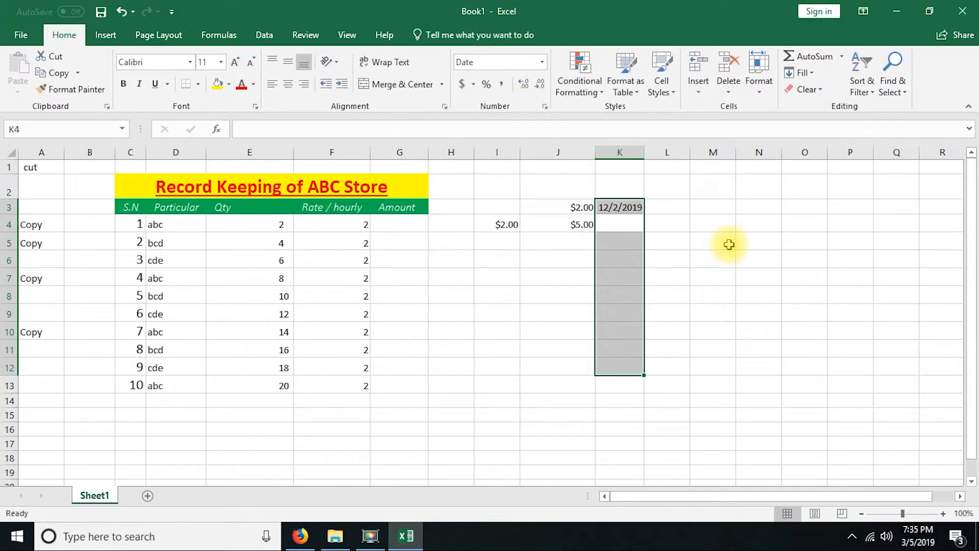
drag(644, 152, 667, 152)
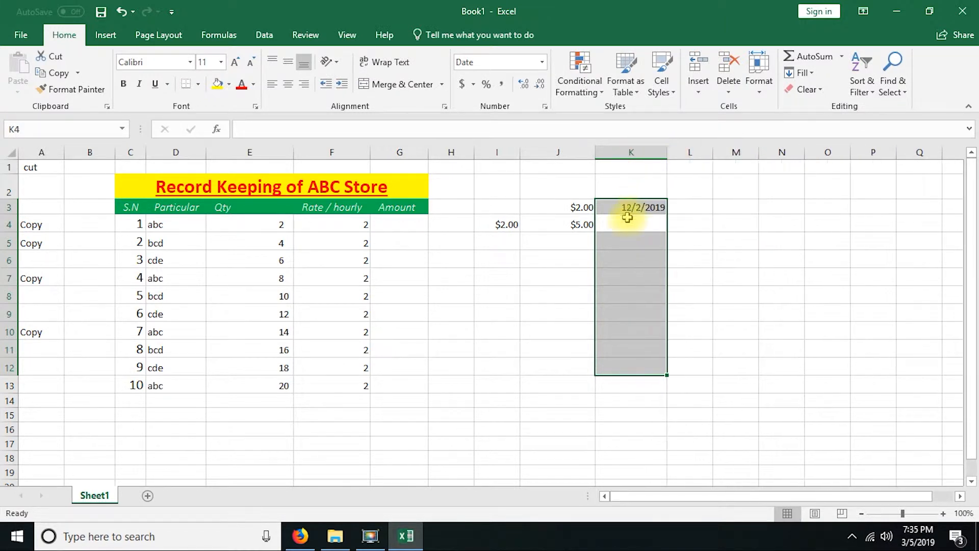
Step: Enter the text sdf in the date-formatted cell K4
click(628, 223)
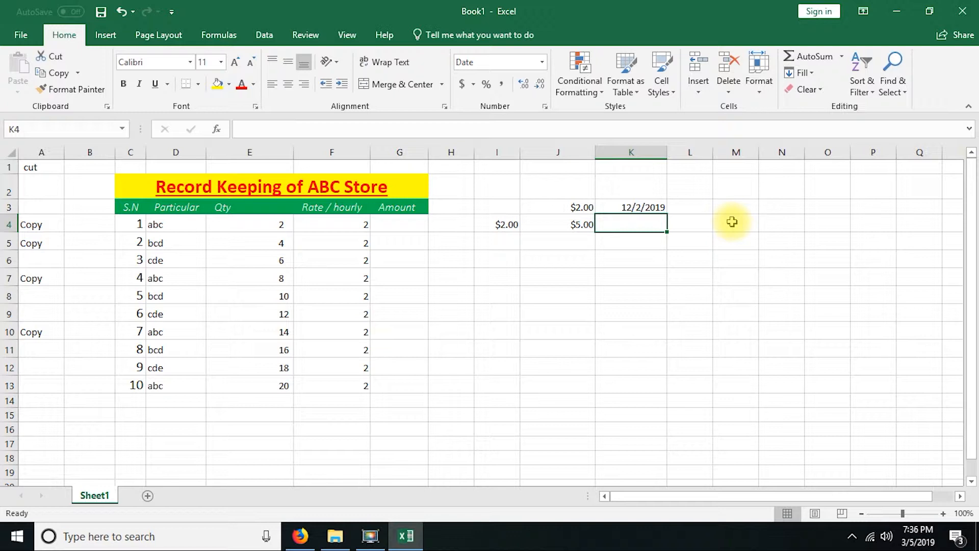
text(sdf)
click(502, 308)
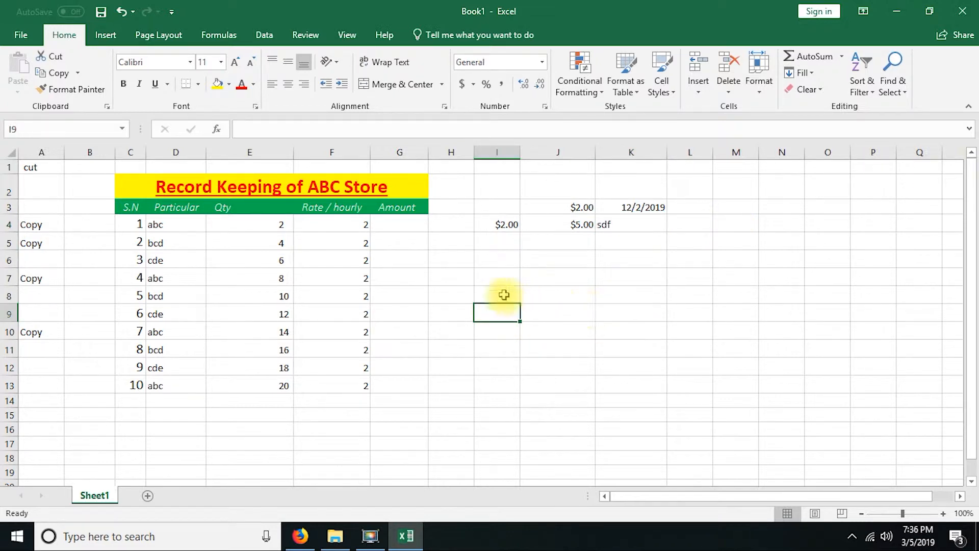
click(498, 275)
click(560, 277)
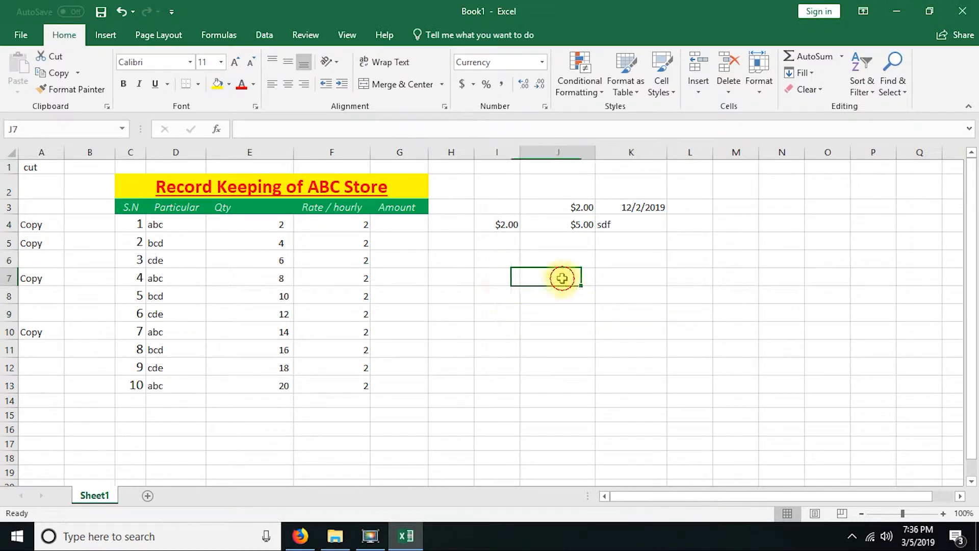
click(497, 295)
click(546, 296)
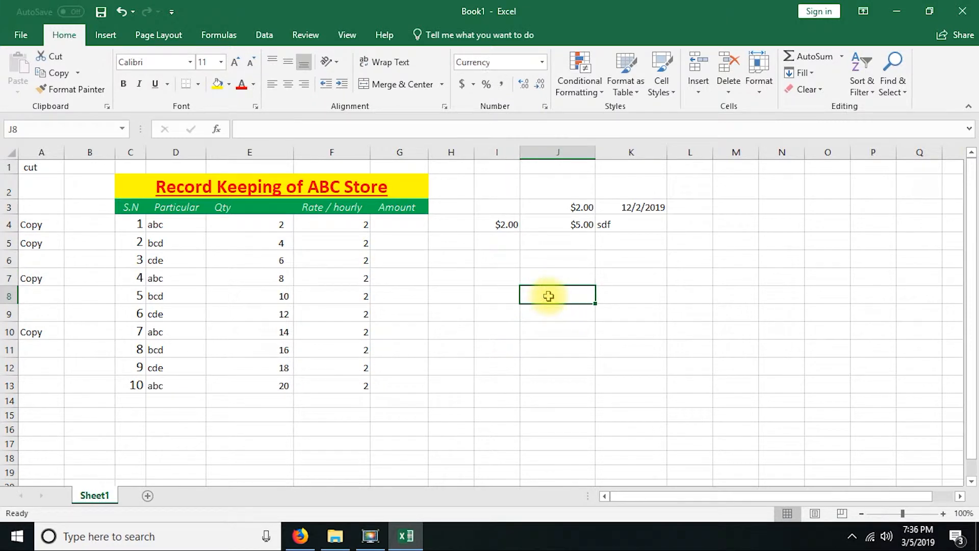
Step: Format cell I9 as Fraction and enter 1/5 in it
click(488, 308)
click(542, 63)
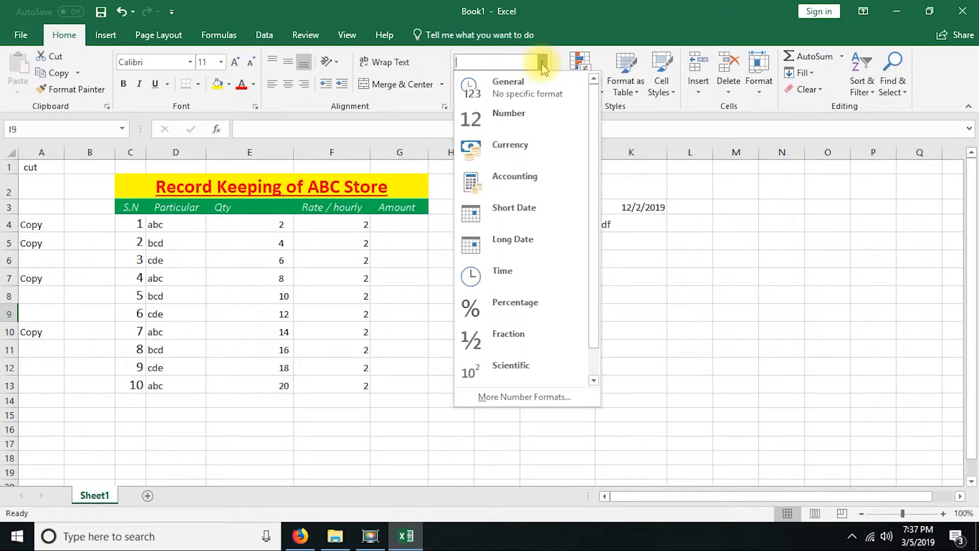
click(515, 333)
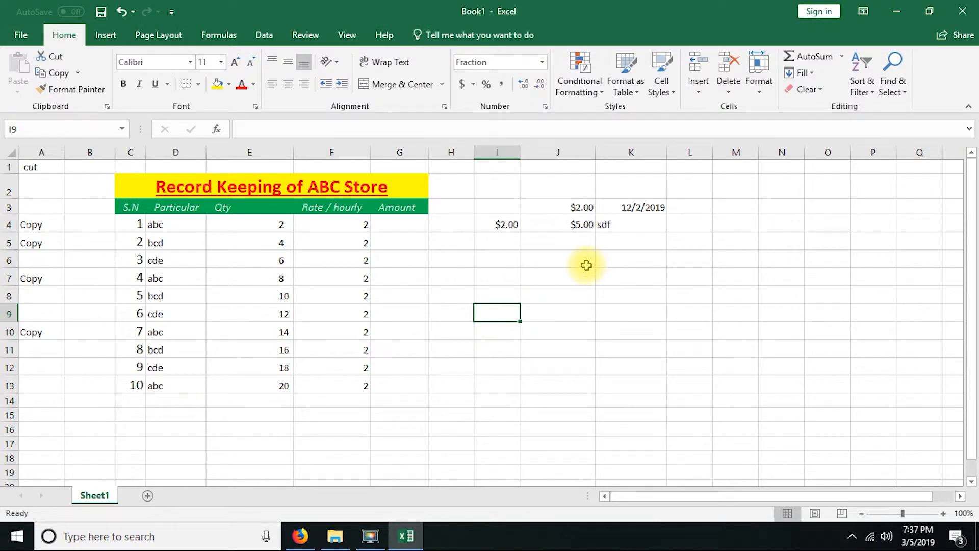
text(1/5)
key(Return)
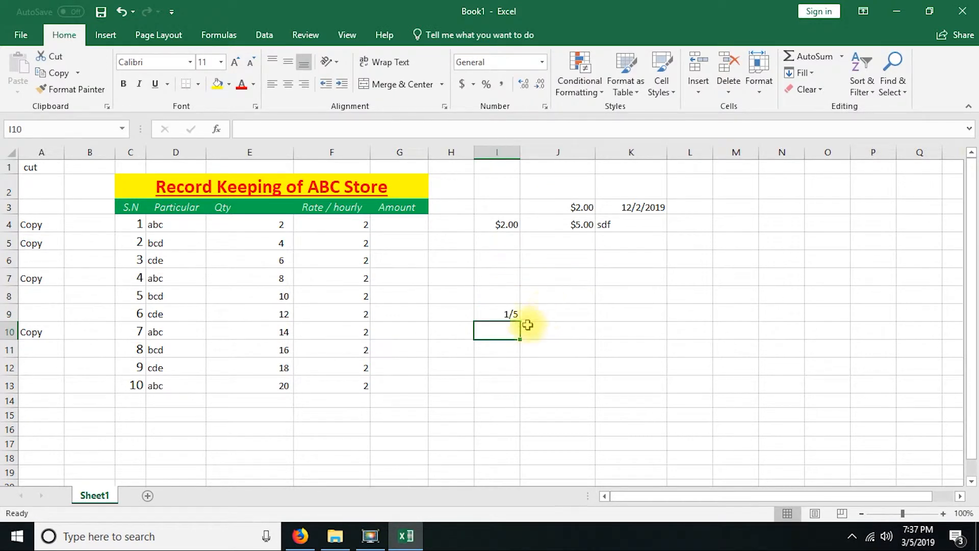
Step: Inspect the fraction cell I9 and look through the conditional formatting and cell style options available for it
click(543, 319)
click(505, 323)
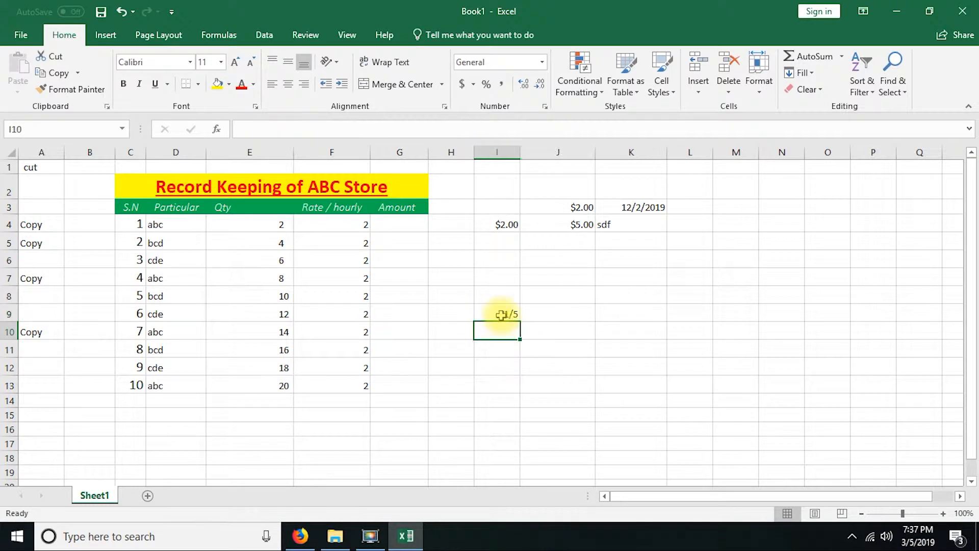
click(501, 315)
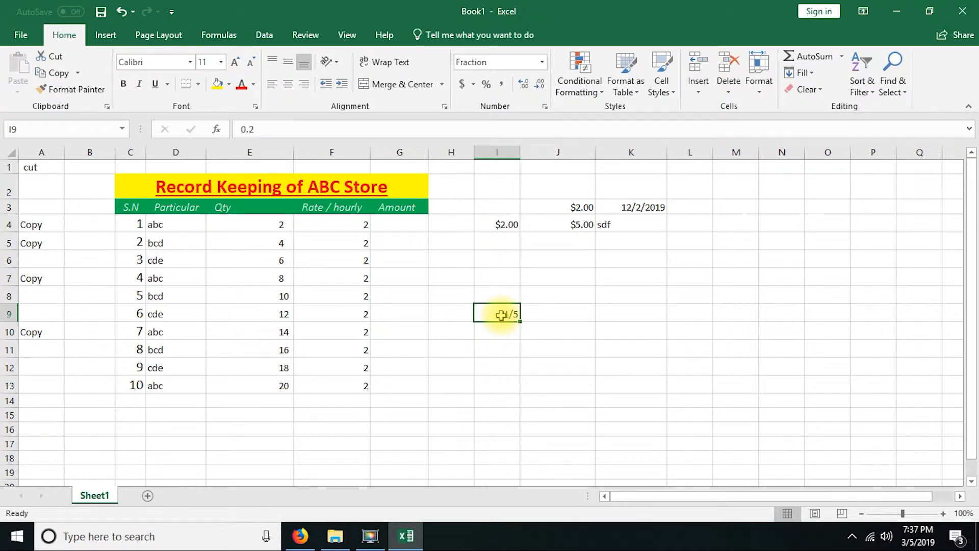
click(600, 95)
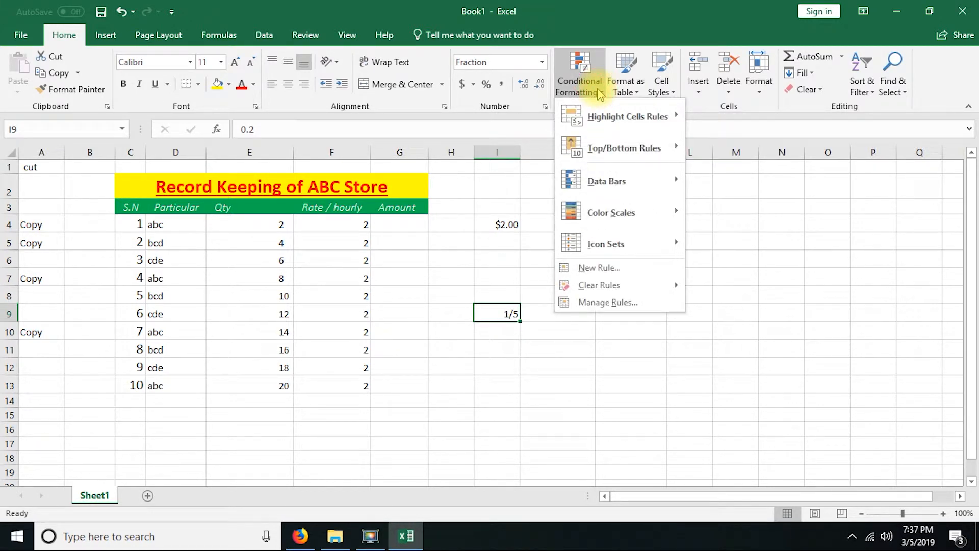
click(591, 82)
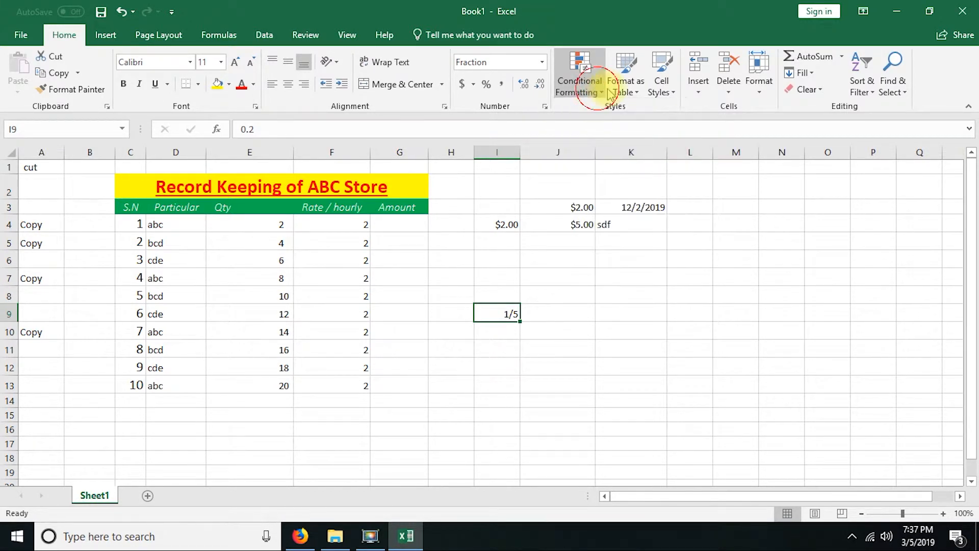
click(665, 92)
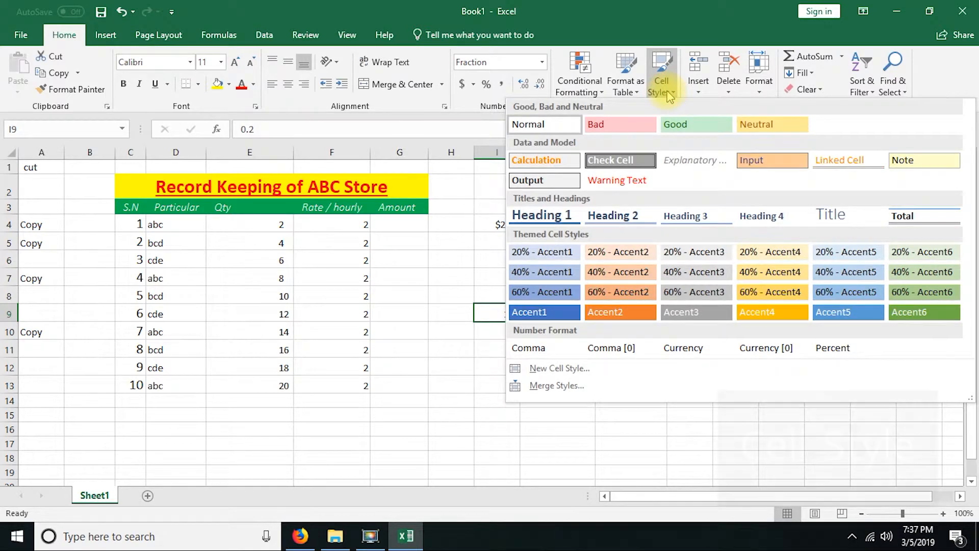
click(206, 275)
click(244, 220)
click(236, 278)
click(250, 349)
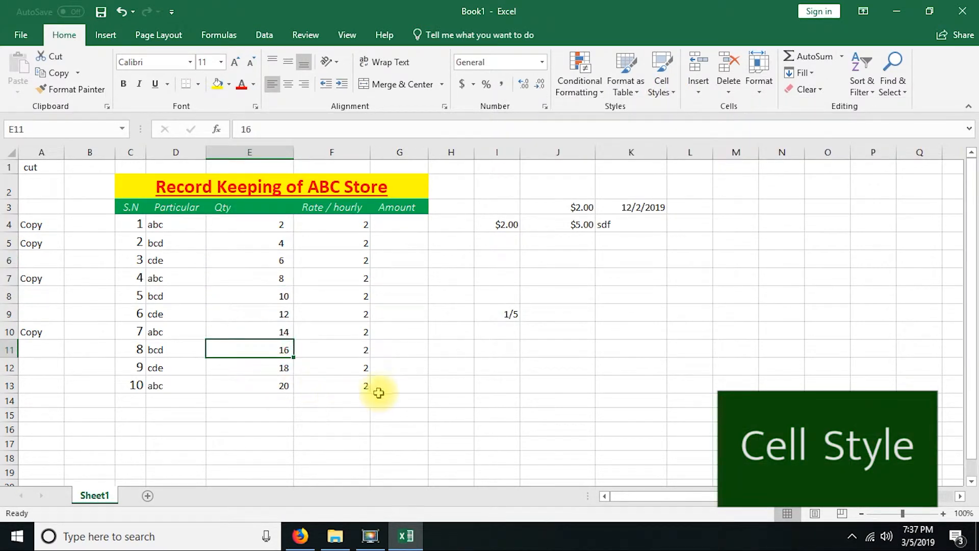
click(377, 387)
click(353, 352)
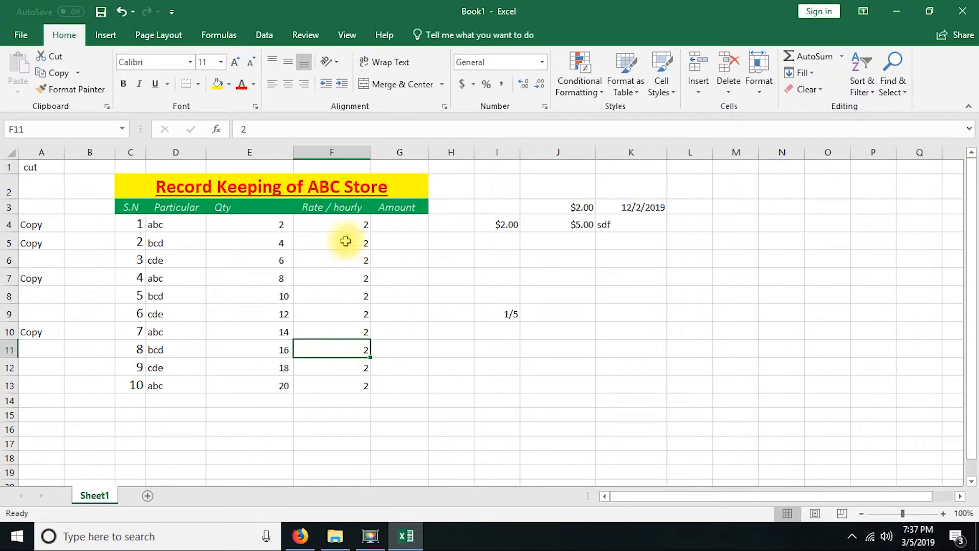
Step: Apply the Heading 4 cell style to the Rate / hourly values in F4:F13
drag(345, 225, 352, 385)
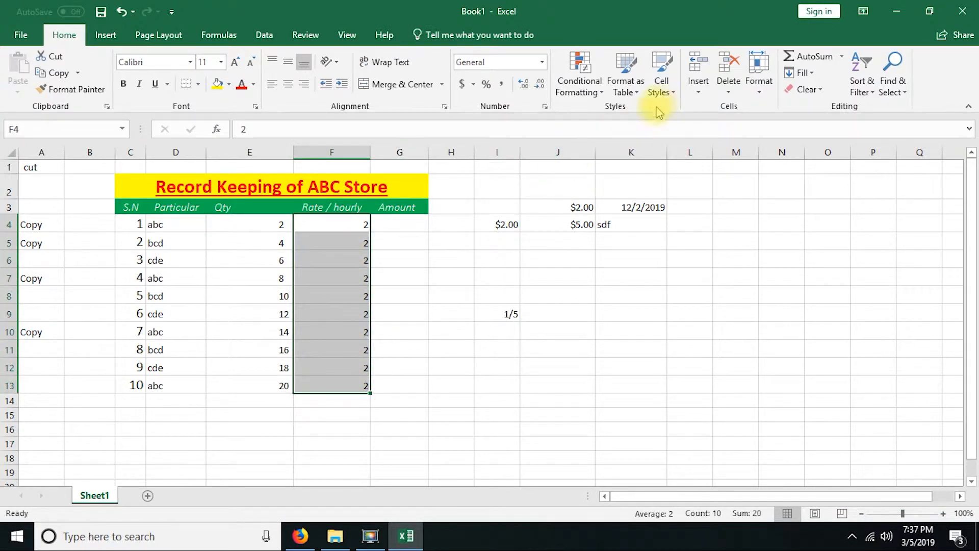
click(661, 82)
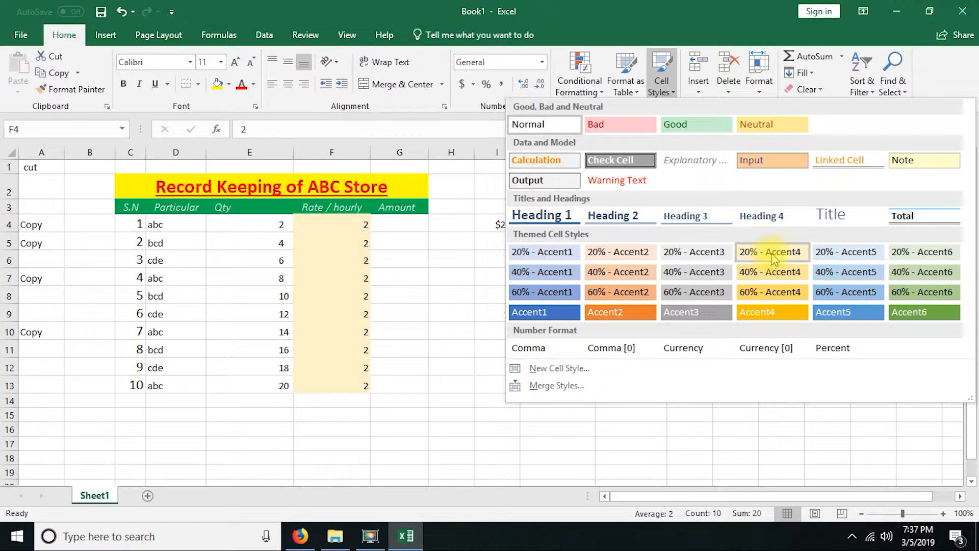
click(768, 214)
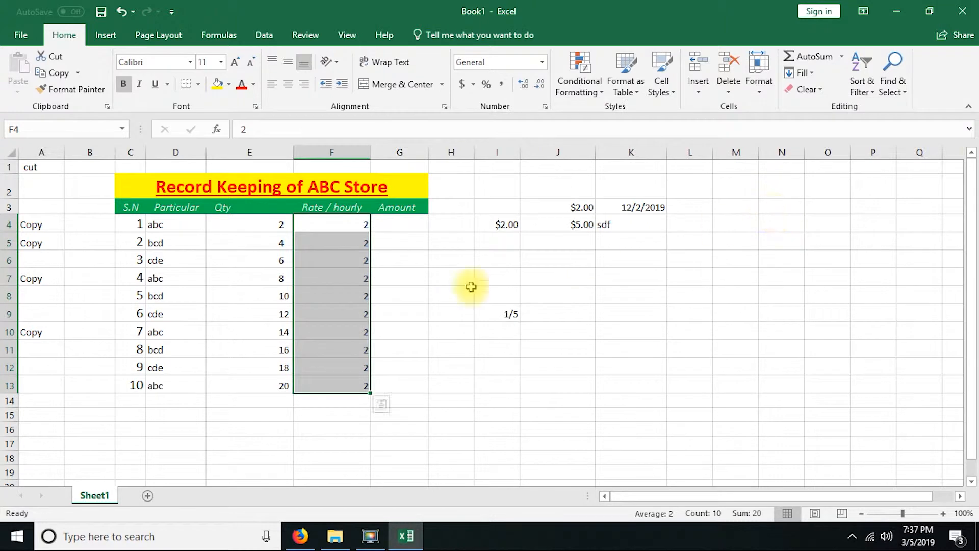
click(353, 316)
drag(354, 387, 347, 229)
drag(255, 224, 253, 380)
click(242, 306)
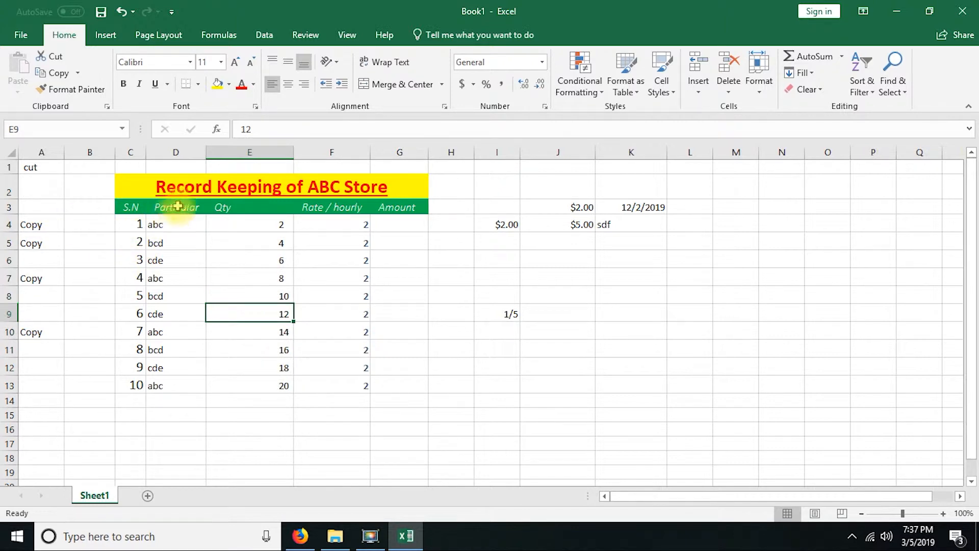
Step: Apply the Heading 1 cell style to the title Record Keeping of ABC Store
click(204, 189)
click(661, 82)
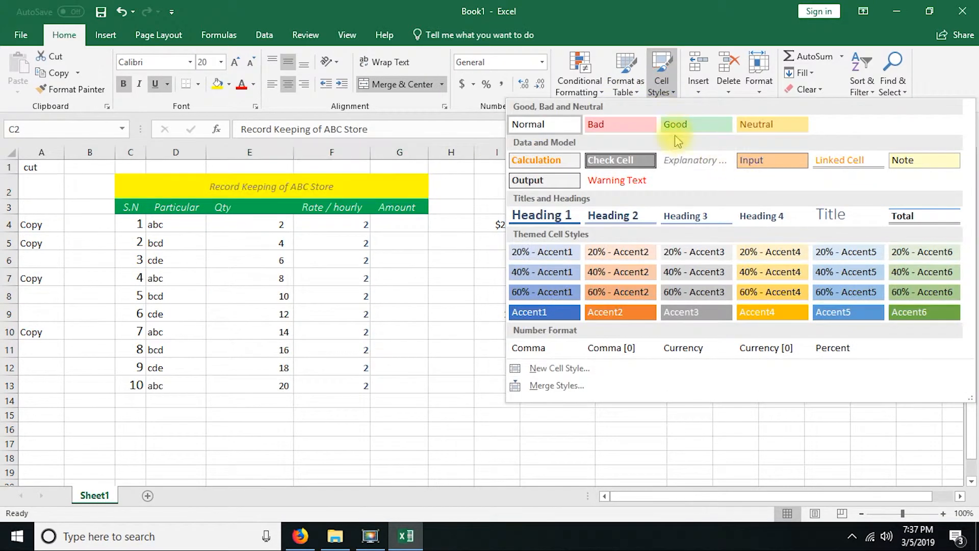
click(541, 217)
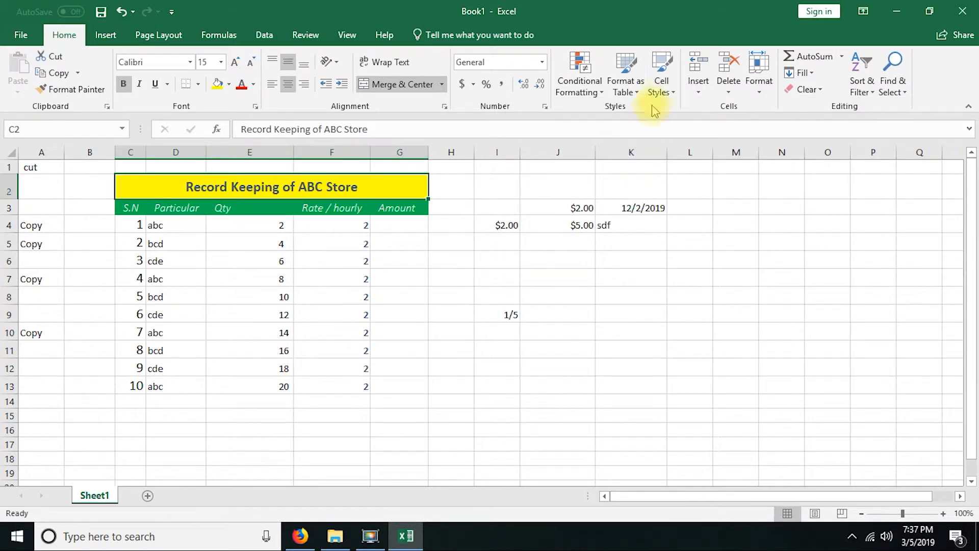
Step: Open the cell style choices for the S.N and Particular cells in C3:D12
click(241, 223)
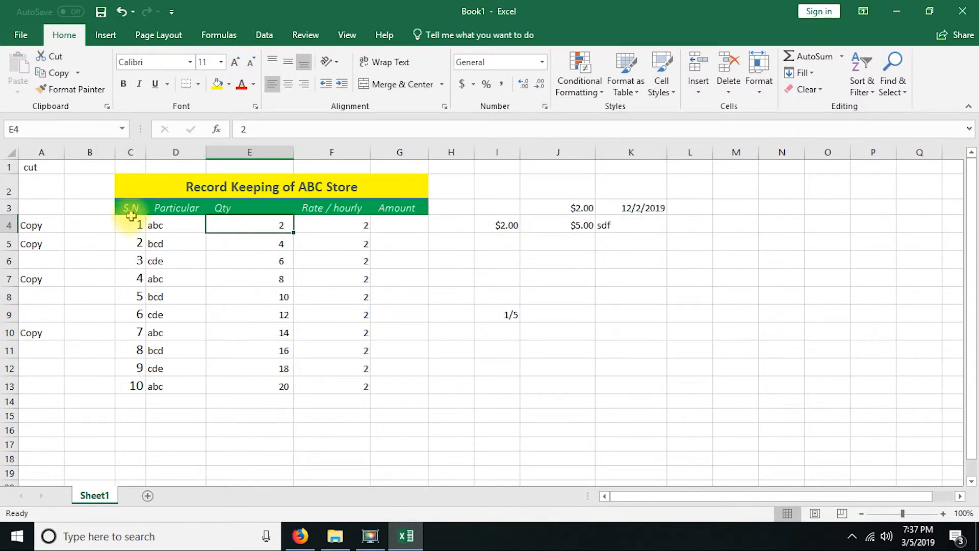
click(152, 255)
drag(134, 209, 192, 362)
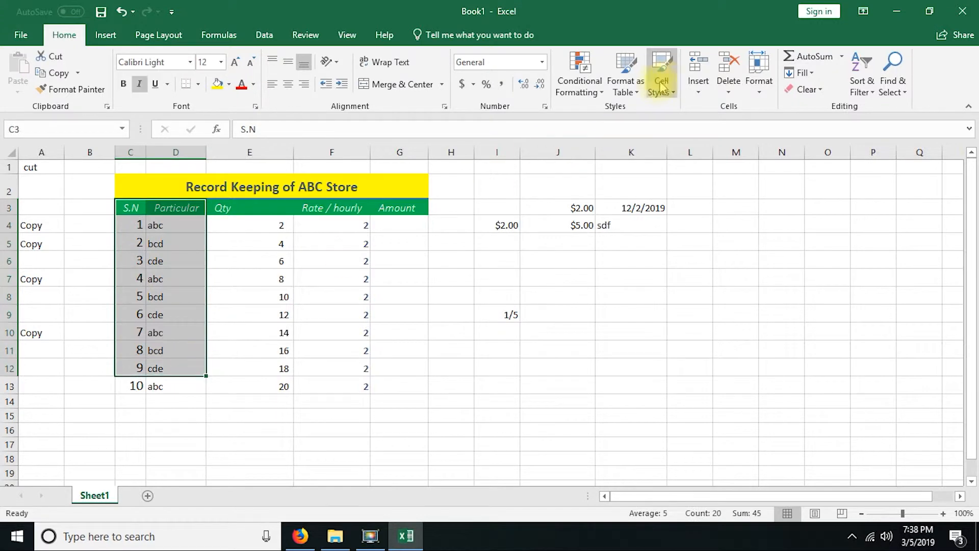
click(665, 89)
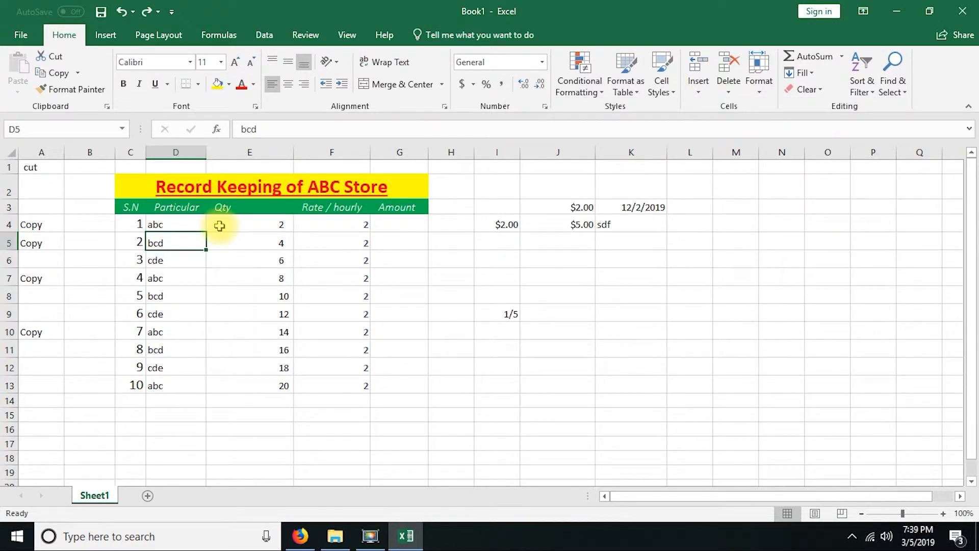
Step: Format the records in C3:G13 as a table with headers, using the light green Medium table style
click(627, 88)
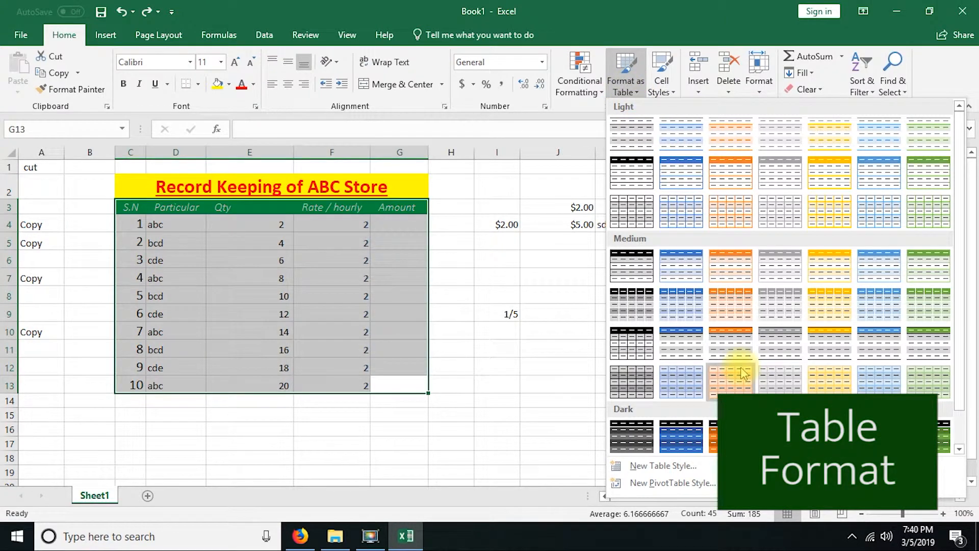
click(931, 379)
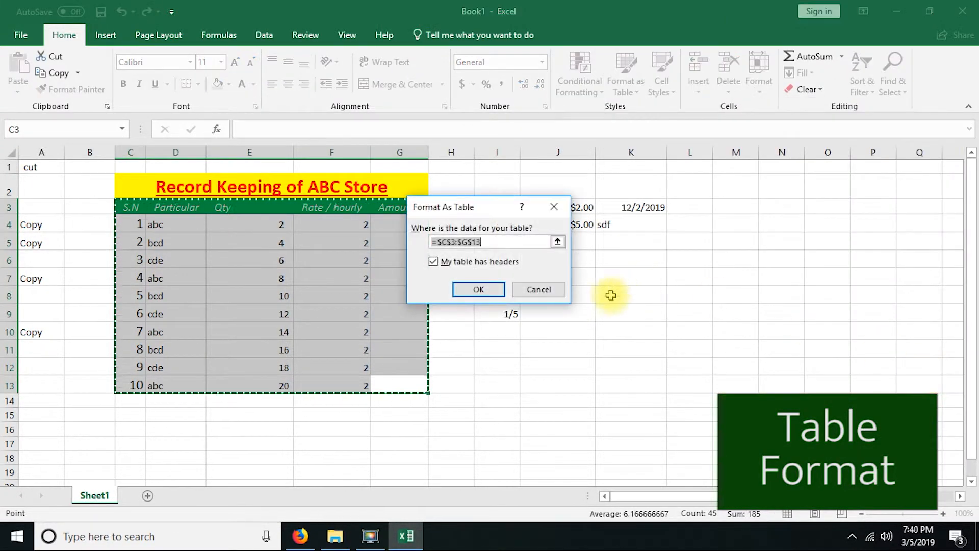
click(475, 289)
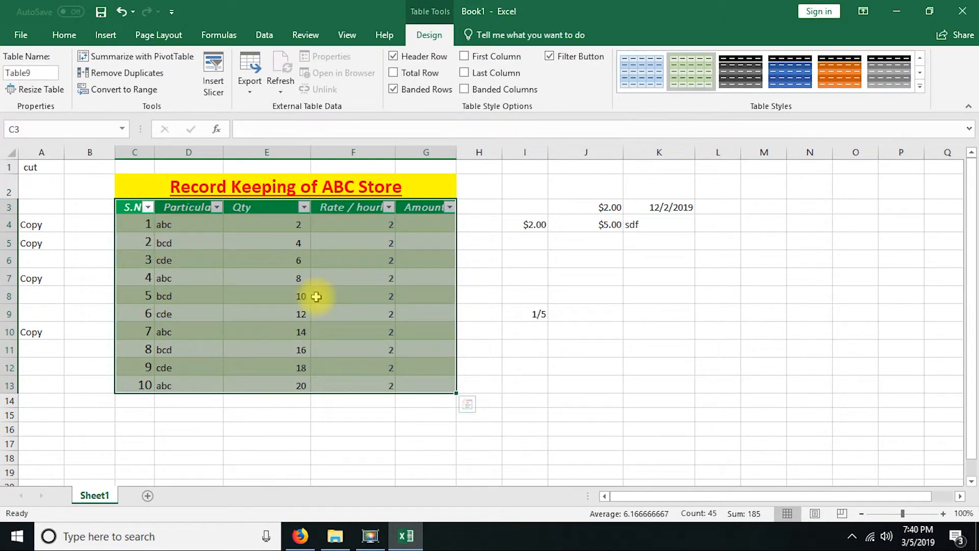
click(266, 309)
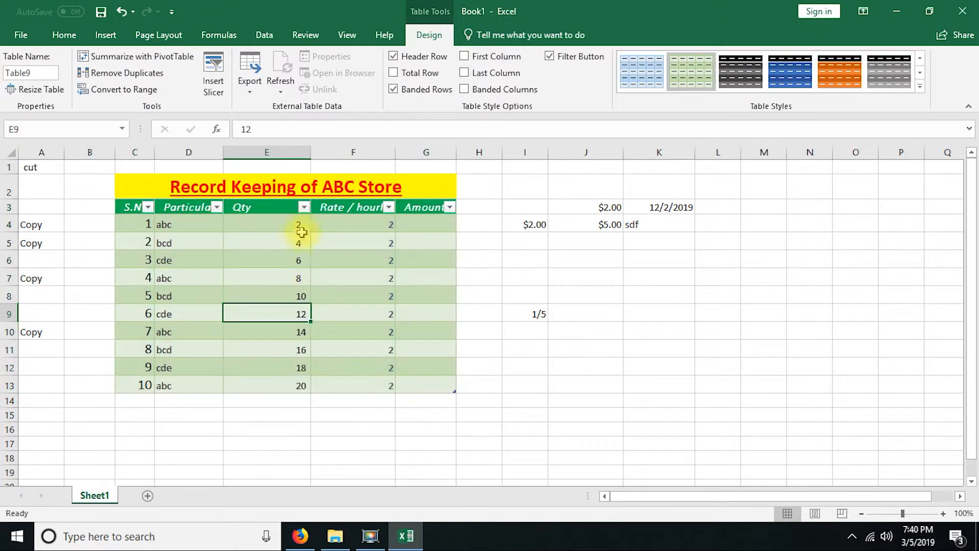
Step: Look through the sort and filter choices of the Qty column and close them without applying a filter
click(304, 208)
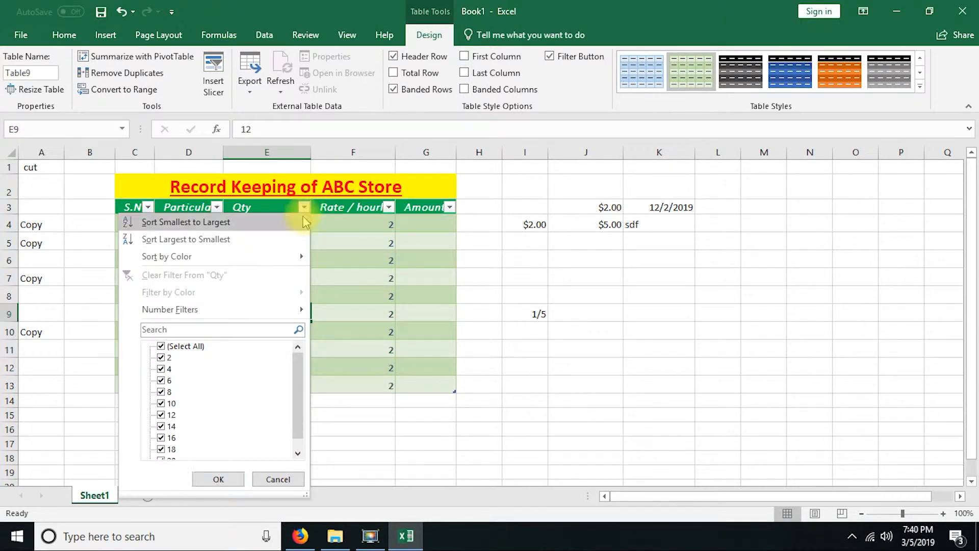
click(161, 346)
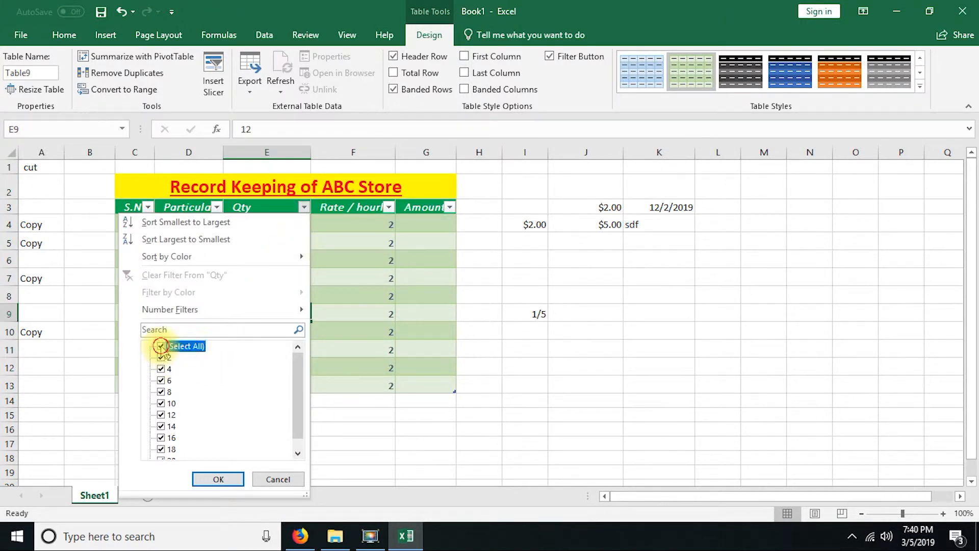
click(264, 477)
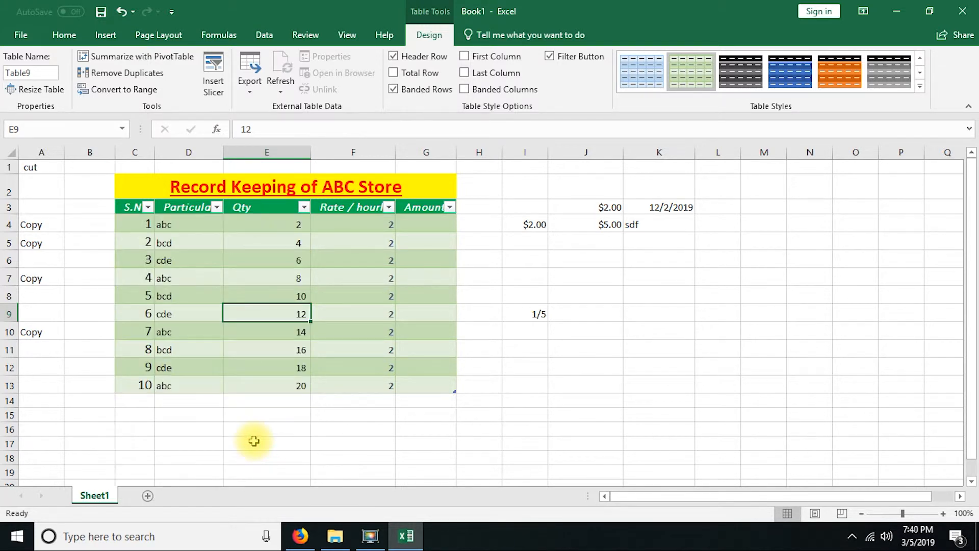
click(277, 259)
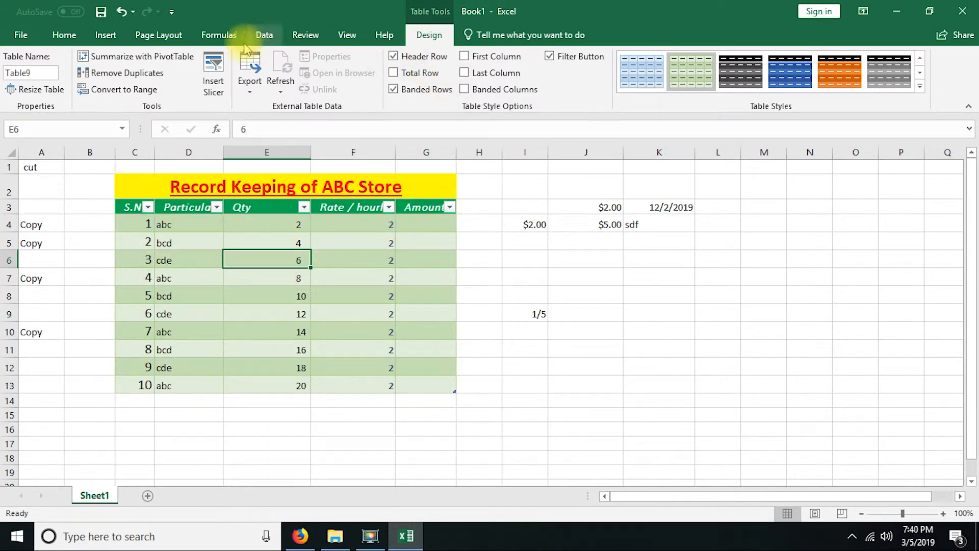
Step: Look at the conditional formatting options available for the first Qty cell, E4
click(64, 34)
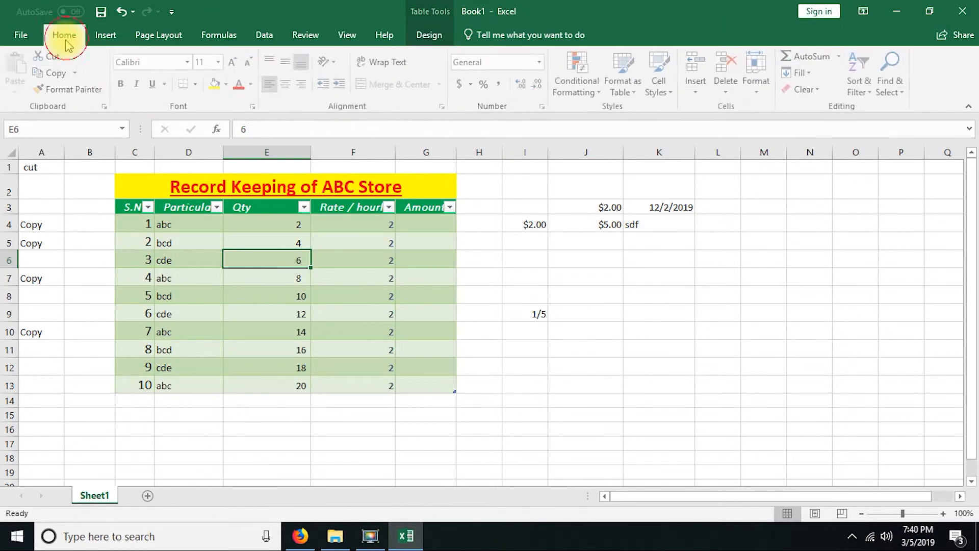
click(262, 228)
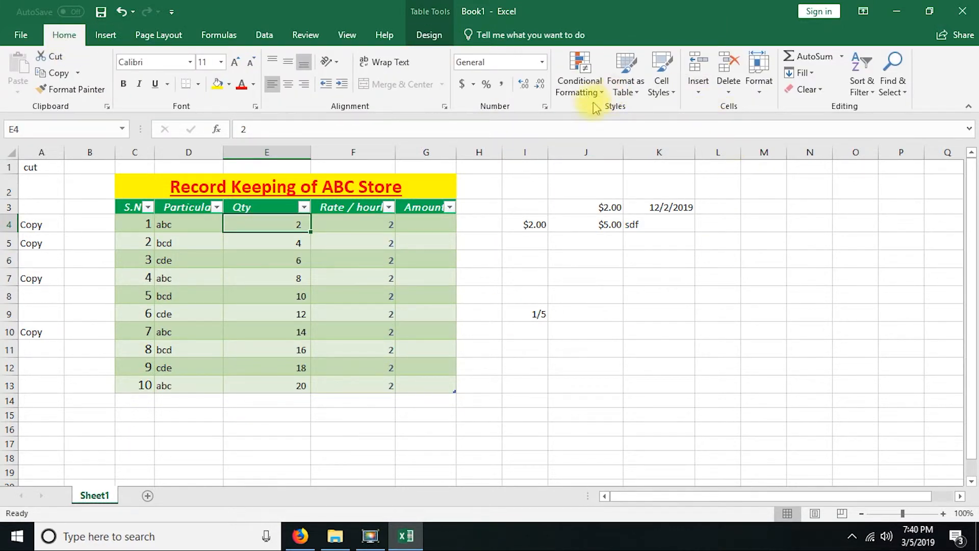
click(578, 87)
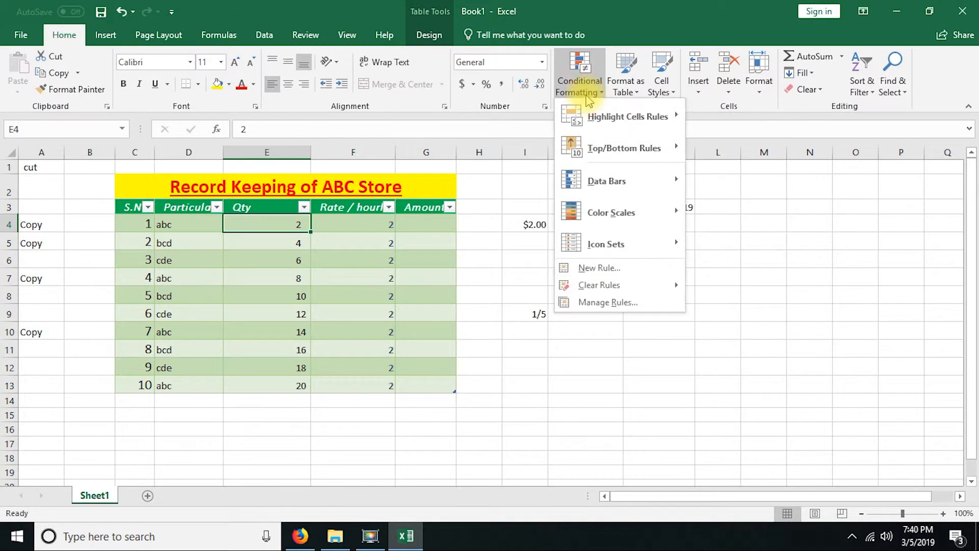
click(370, 261)
click(339, 253)
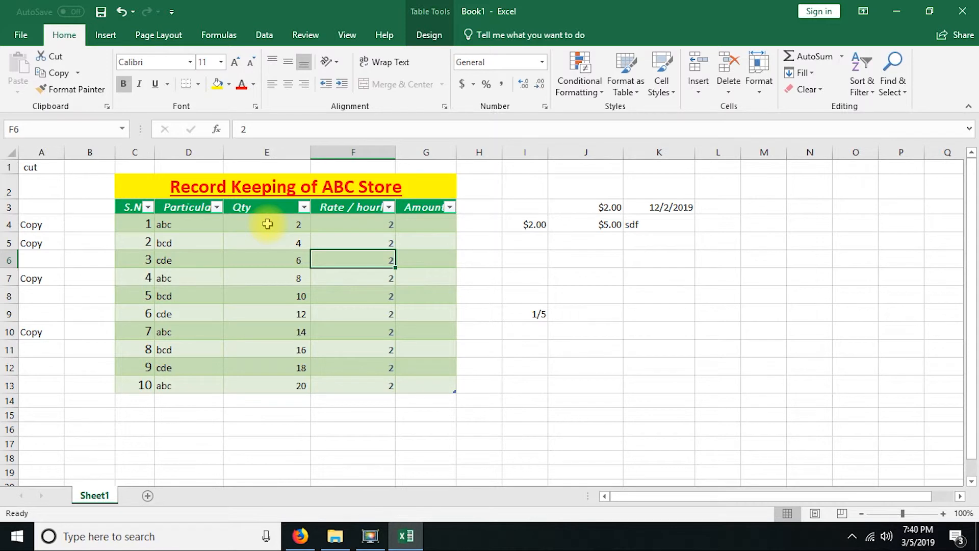
Step: Set up a Greater Than highlight rule on the Qty values E4:E13 with 5 as the threshold
drag(267, 224, 264, 380)
click(272, 278)
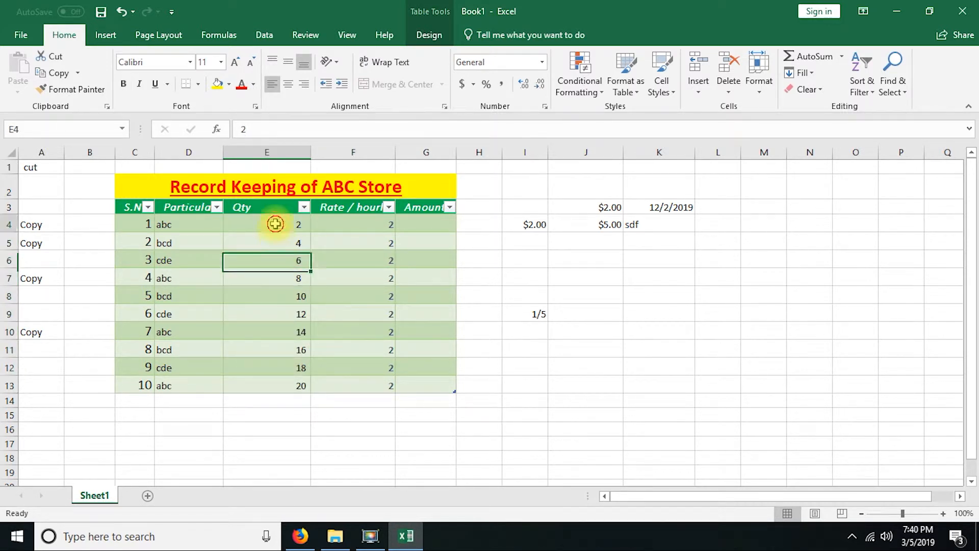
drag(271, 225, 265, 382)
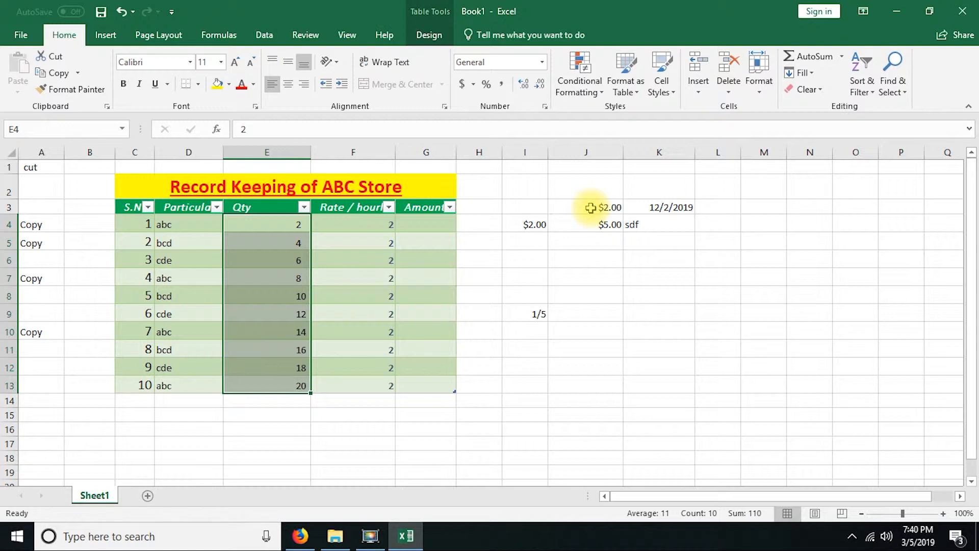
click(591, 94)
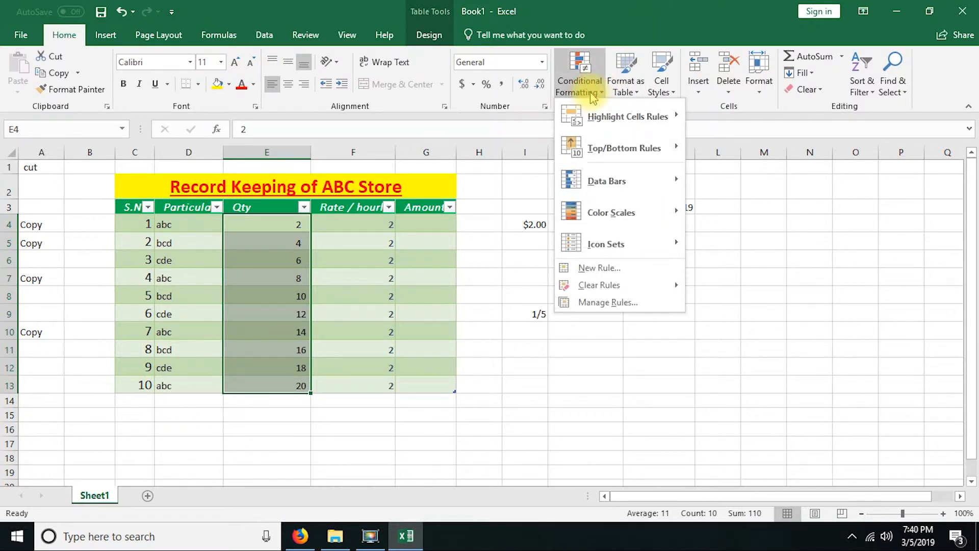
mouse_move(645, 125)
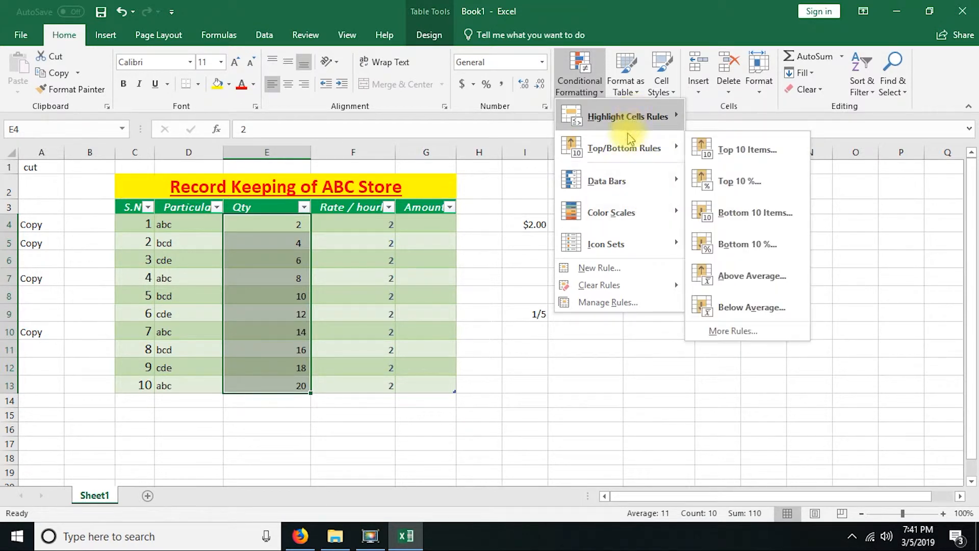
mouse_move(636, 147)
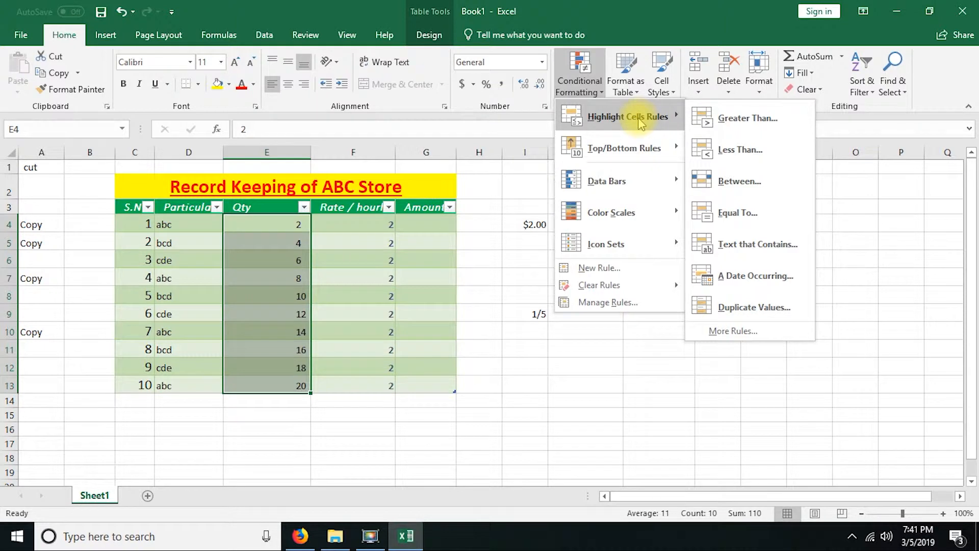
click(753, 118)
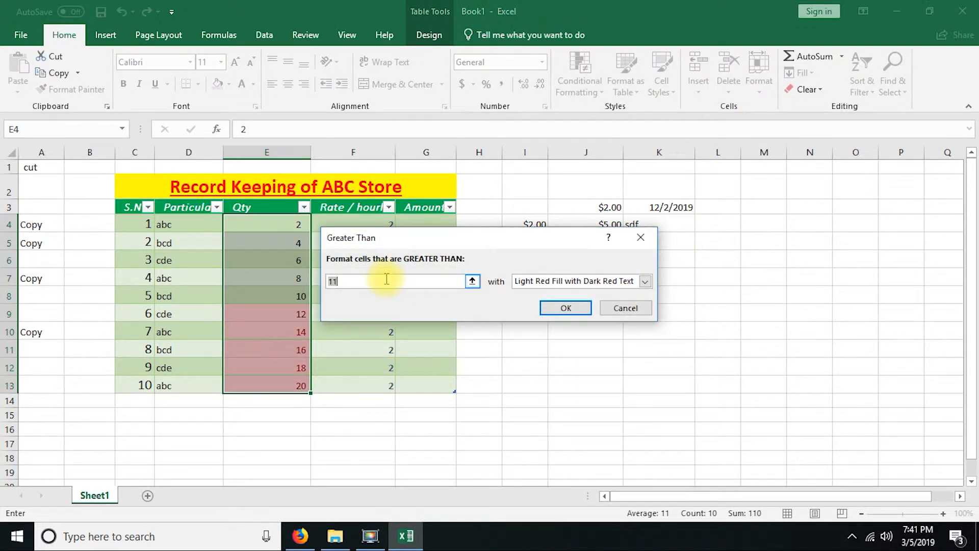
text(2)
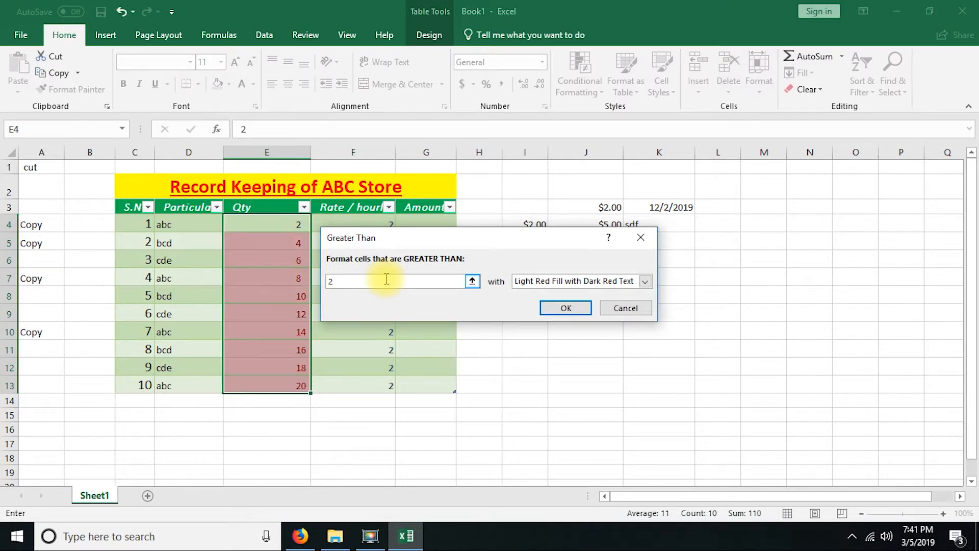
text(5)
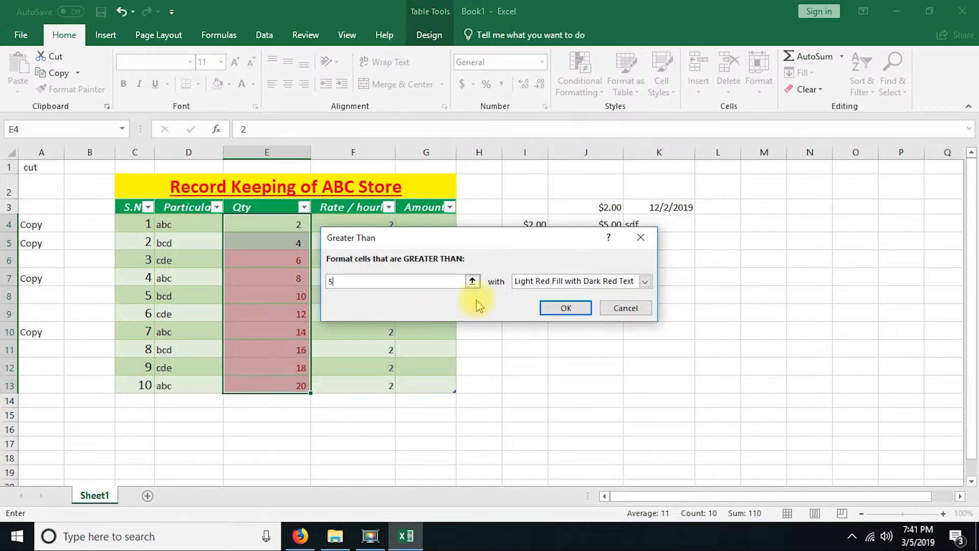
Step: Try Red Text and Green Fill with Dark Green Text, and apply the rule with Yellow Fill with Dark Yellow Text
click(621, 282)
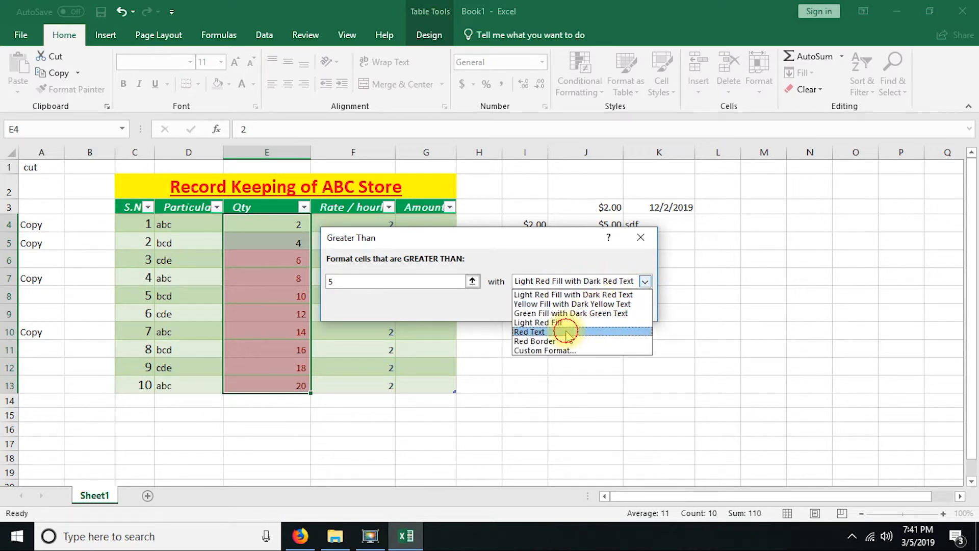
click(566, 333)
click(635, 281)
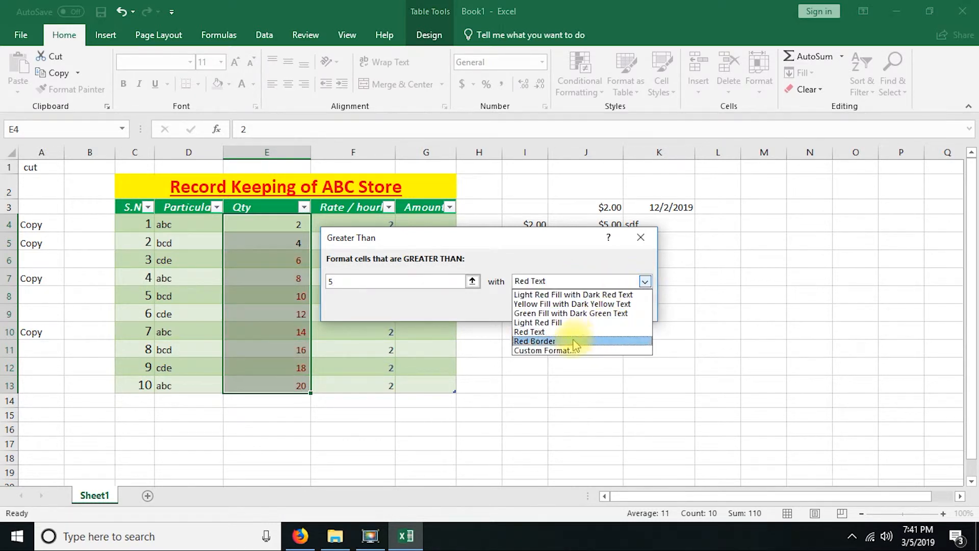
click(566, 314)
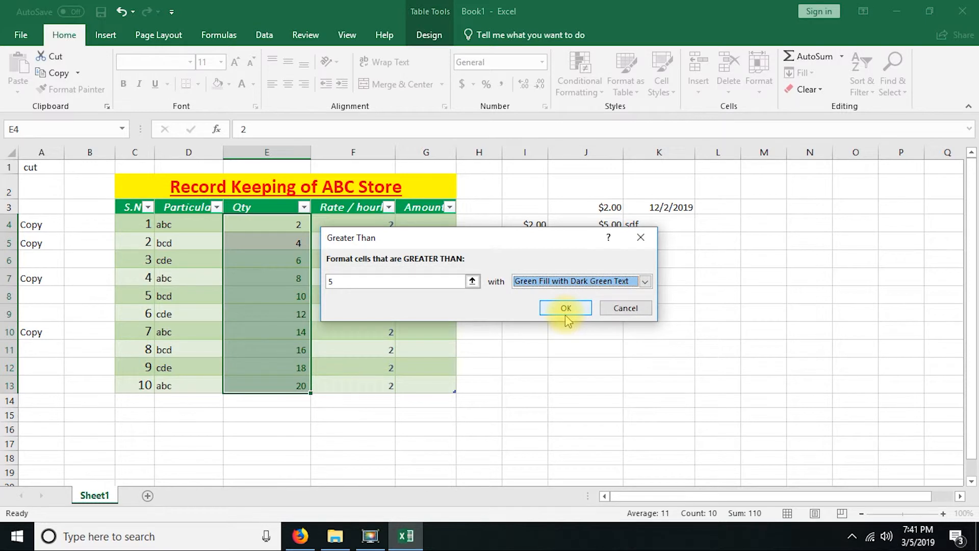
click(640, 281)
click(605, 305)
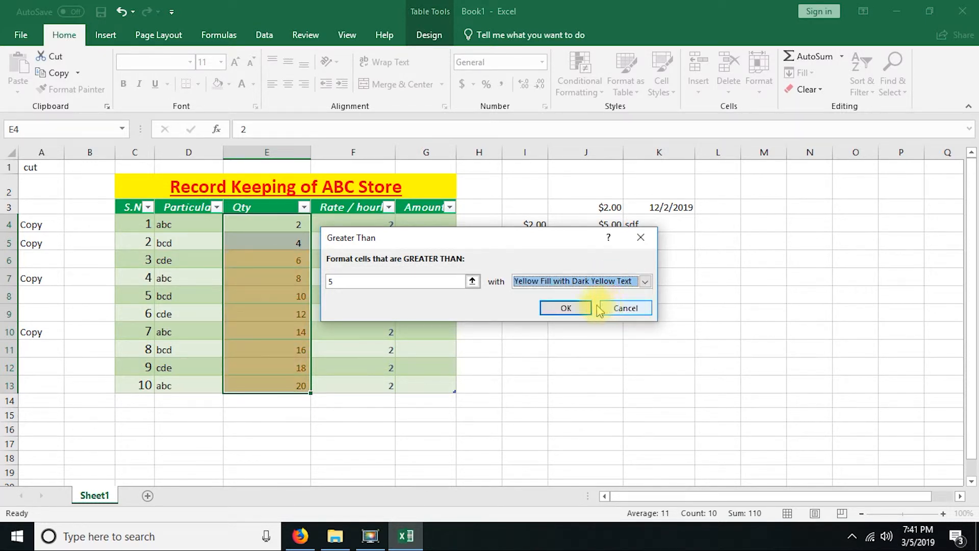
click(564, 308)
Step: Select the highlighted Qty cells E6:E13 and undo the Greater Than rule
click(293, 280)
click(291, 260)
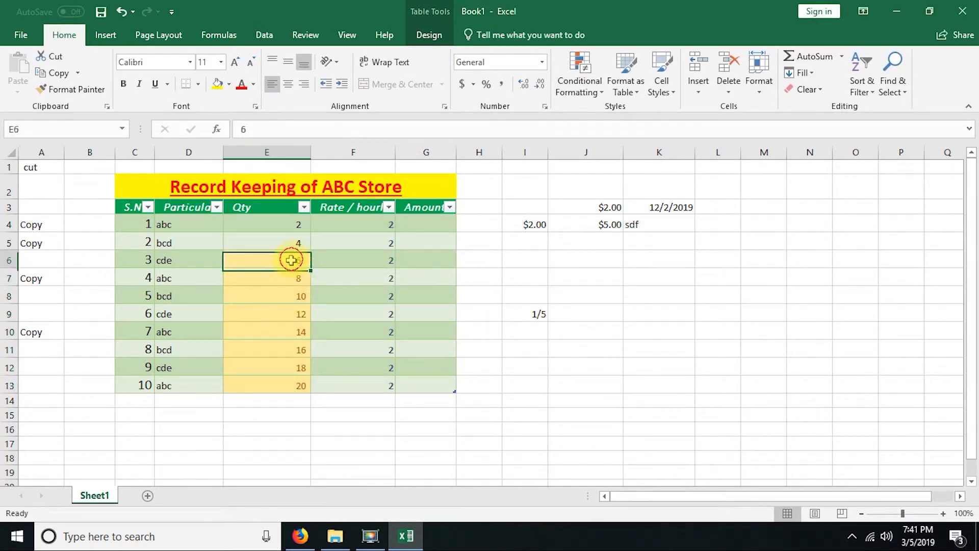
drag(291, 260, 278, 390)
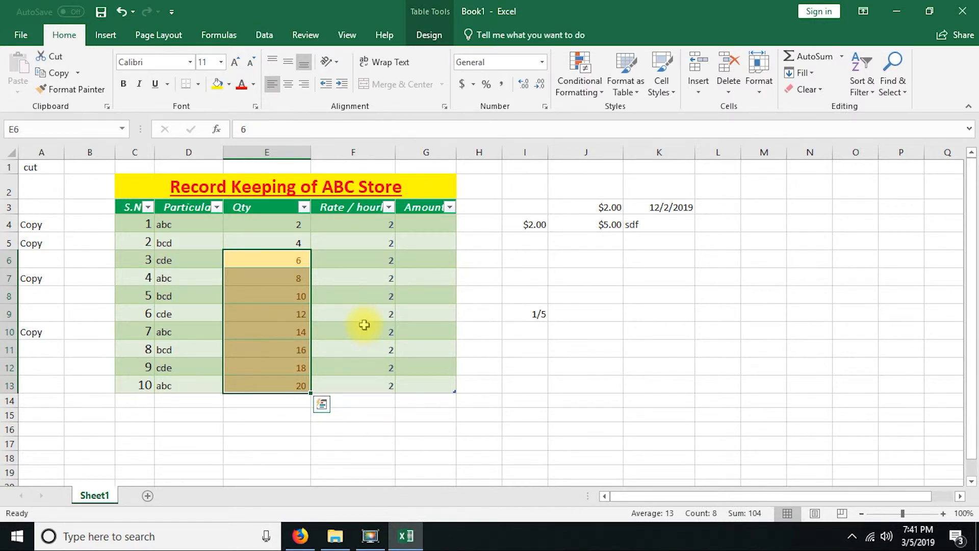
key(ctrl+z)
Step: Highlight the Qty values between 8 and 15 in E4:E13 with Light Red Fill with Dark Red Text
click(579, 82)
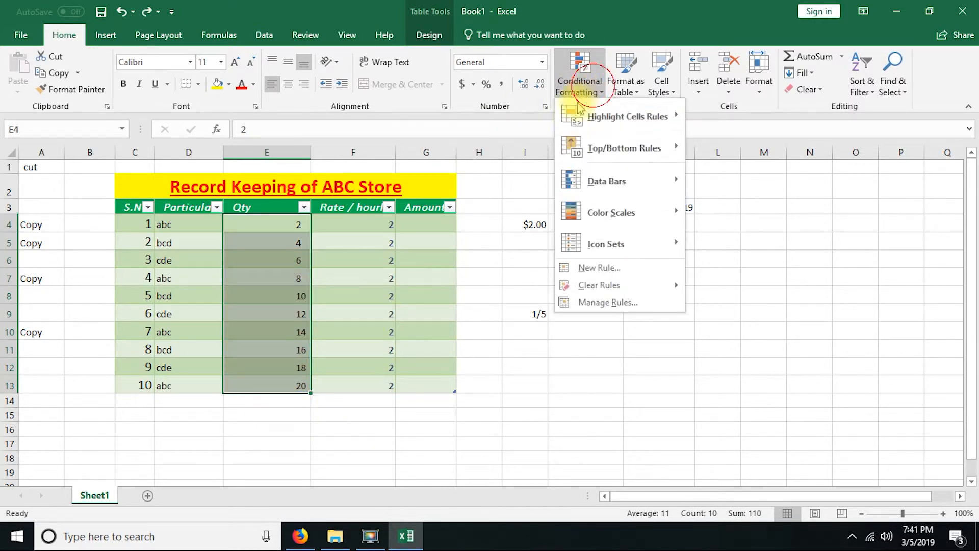
mouse_move(627, 116)
click(724, 178)
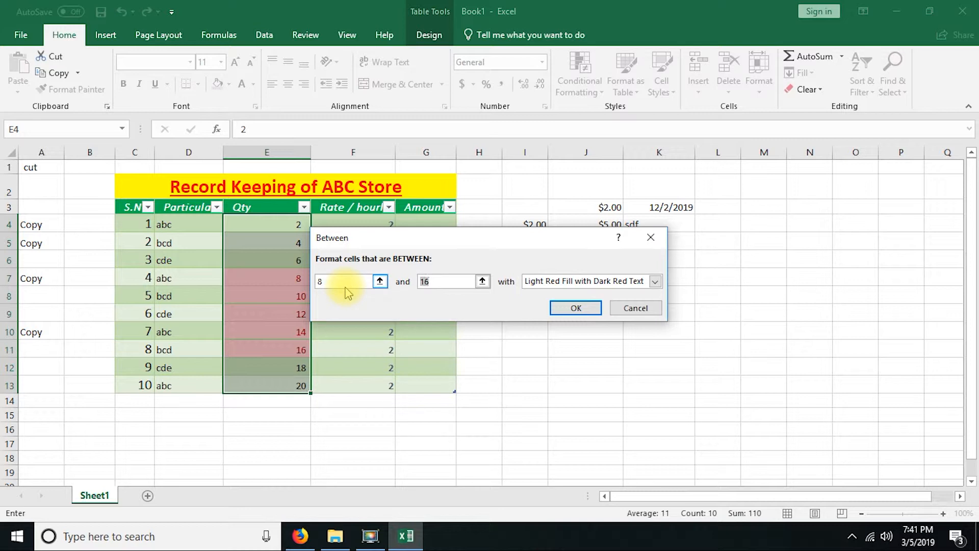
text(15)
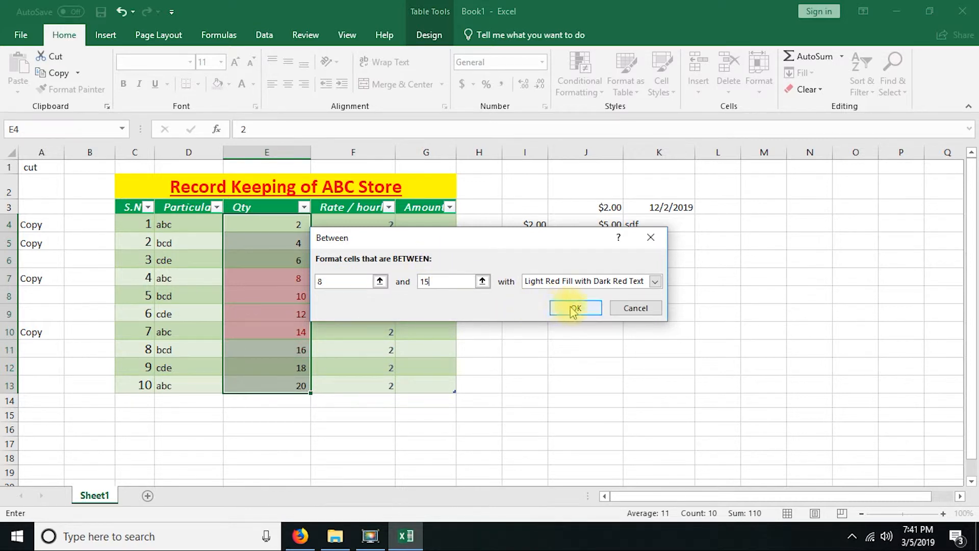
click(574, 309)
drag(284, 277, 283, 329)
Step: Look through the Highlight Cells, Top/Bottom and other conditional formatting rule types for the highlighted Qty cells
click(582, 91)
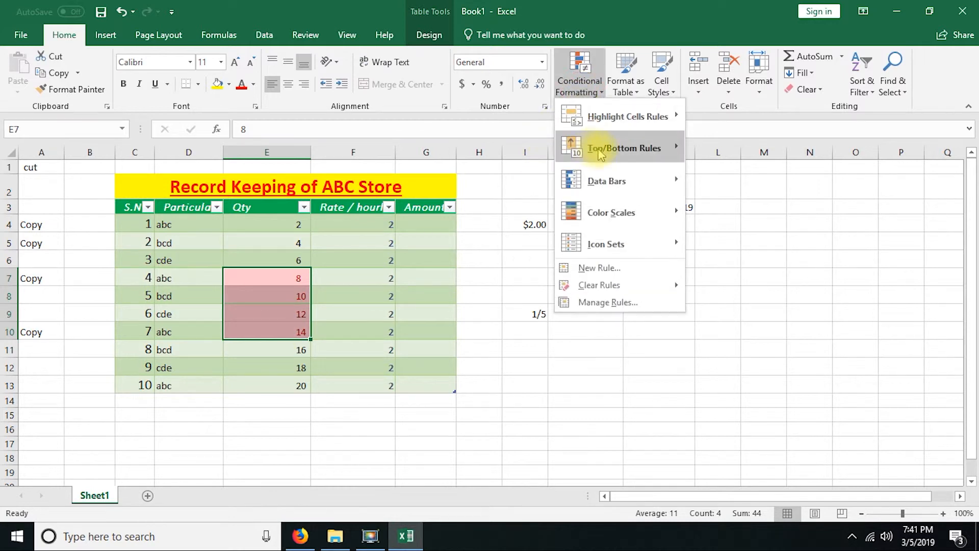
mouse_move(628, 154)
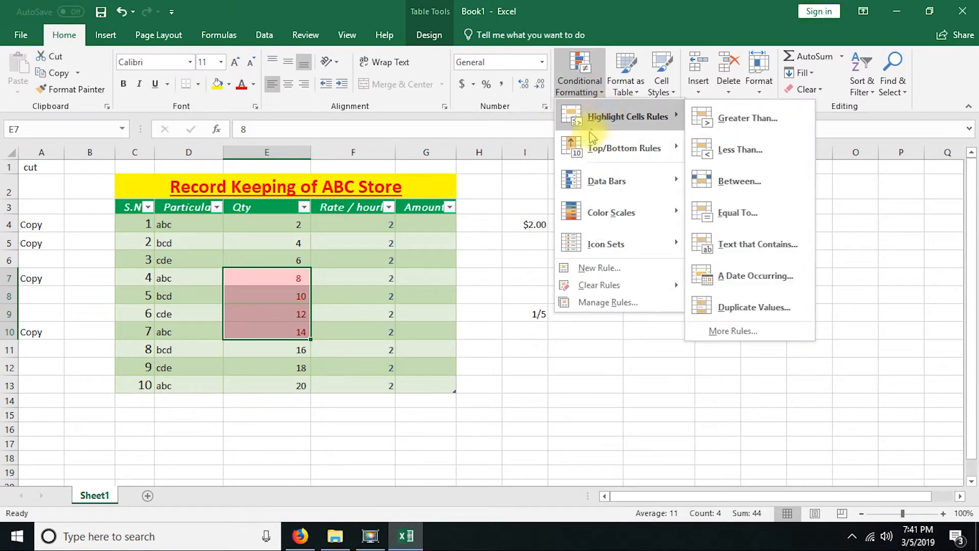
mouse_move(602, 126)
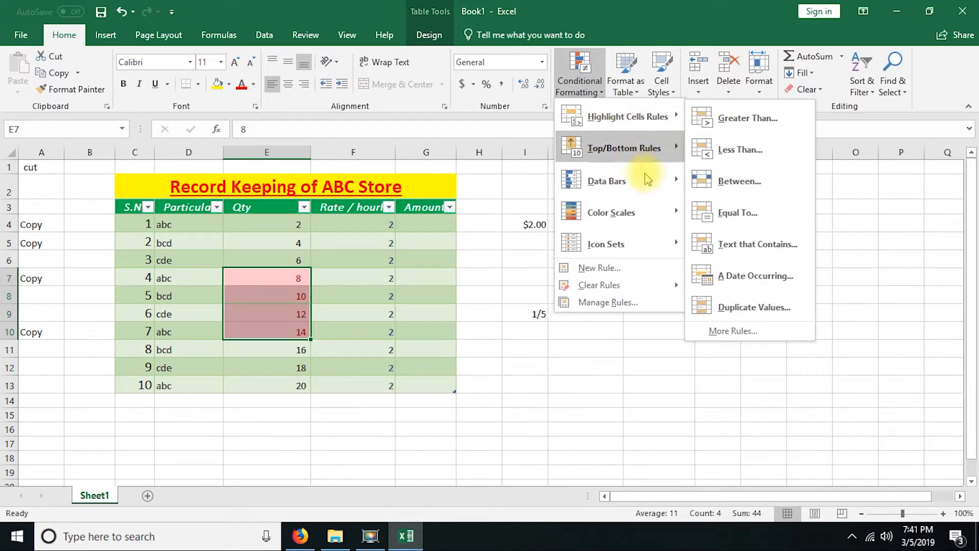
mouse_move(659, 190)
click(346, 276)
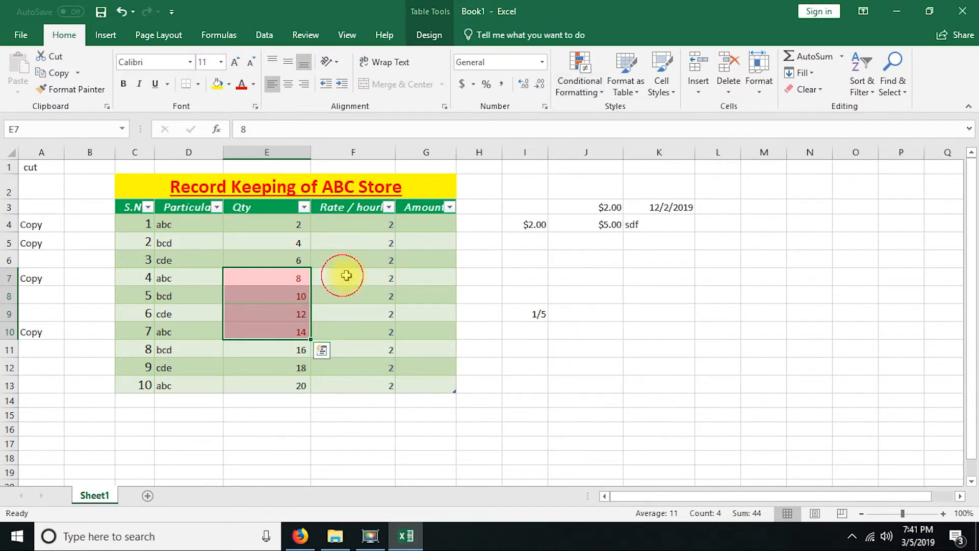
Step: Undo the Between highlight rule and the table formatting of the records
key(ctrl+z)
key(ctrl+z)
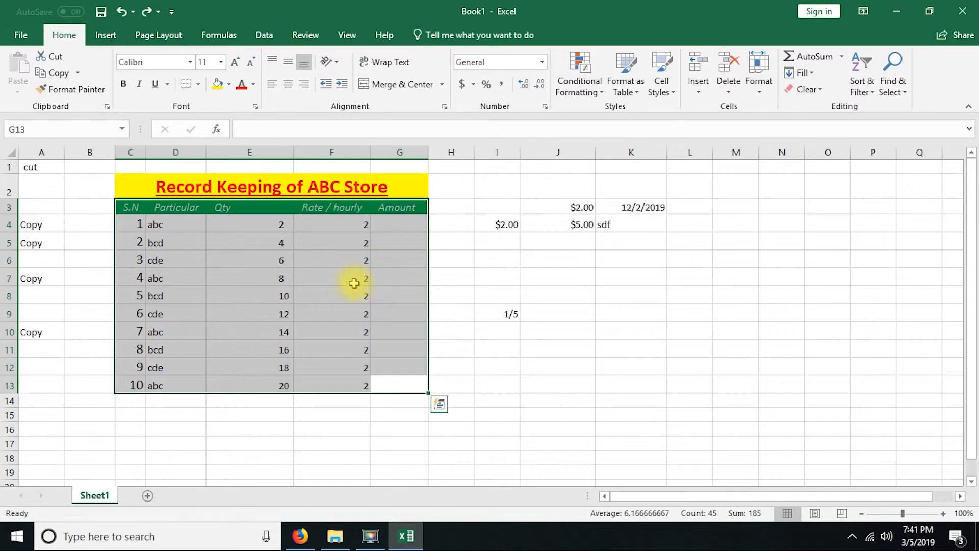
click(341, 261)
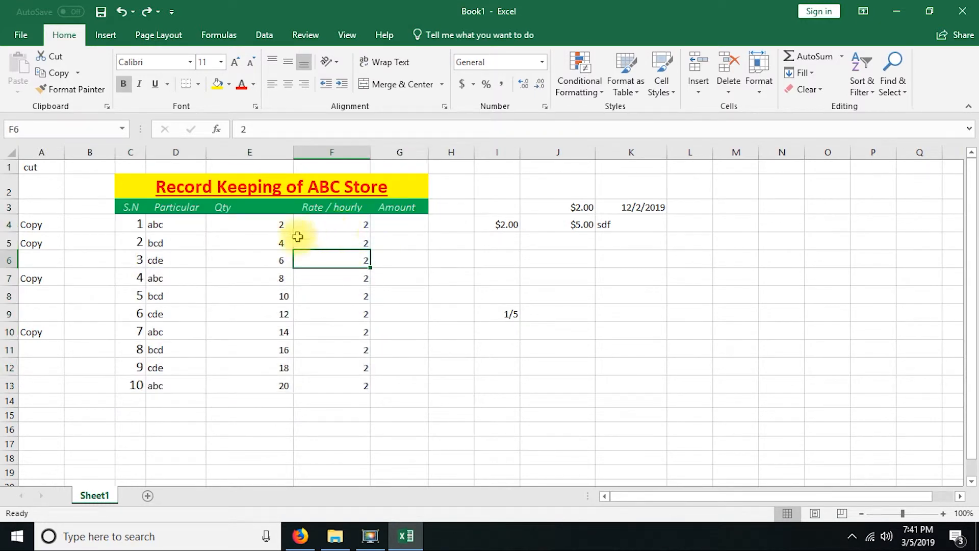
Step: Apply red gradient fill data bars to the Qty cells E4:E13
drag(264, 226, 261, 393)
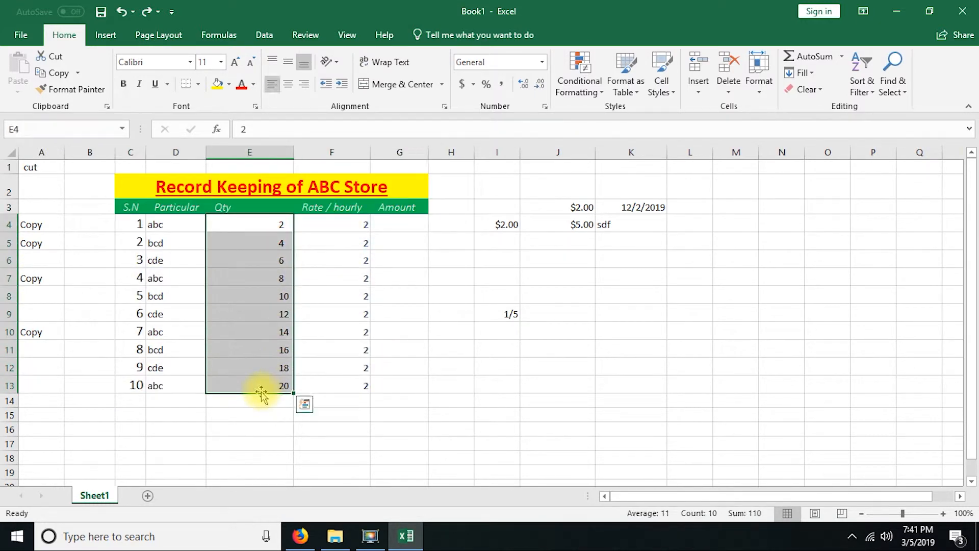
click(262, 221)
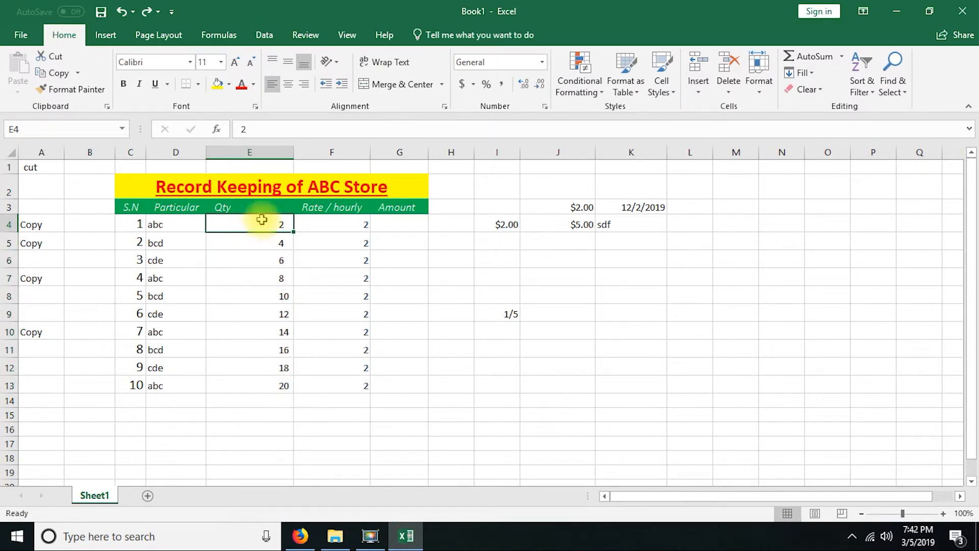
drag(260, 222, 240, 384)
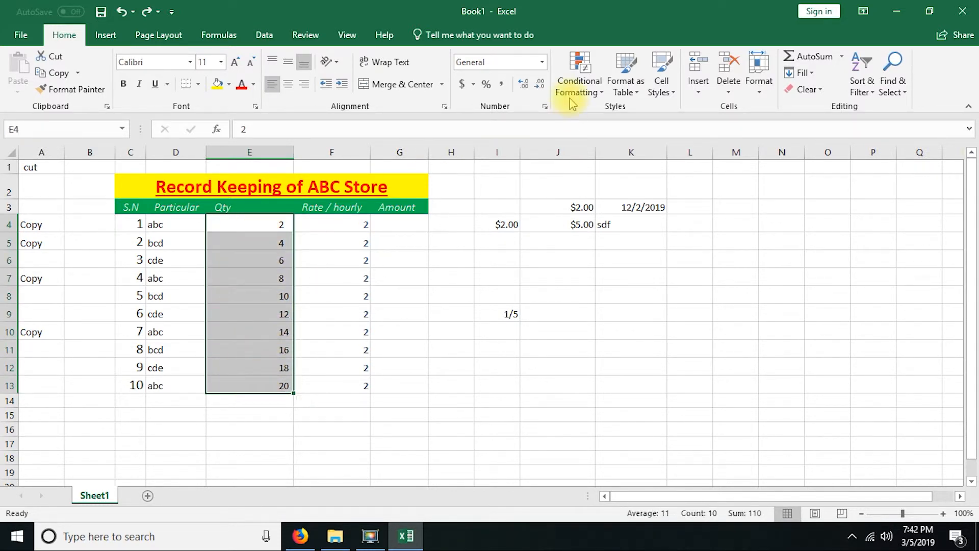
click(589, 94)
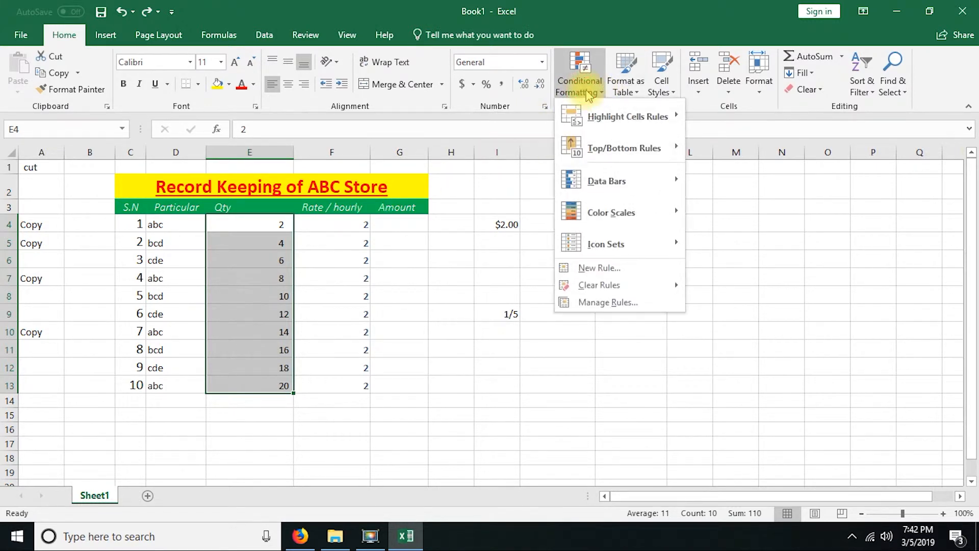
mouse_move(635, 185)
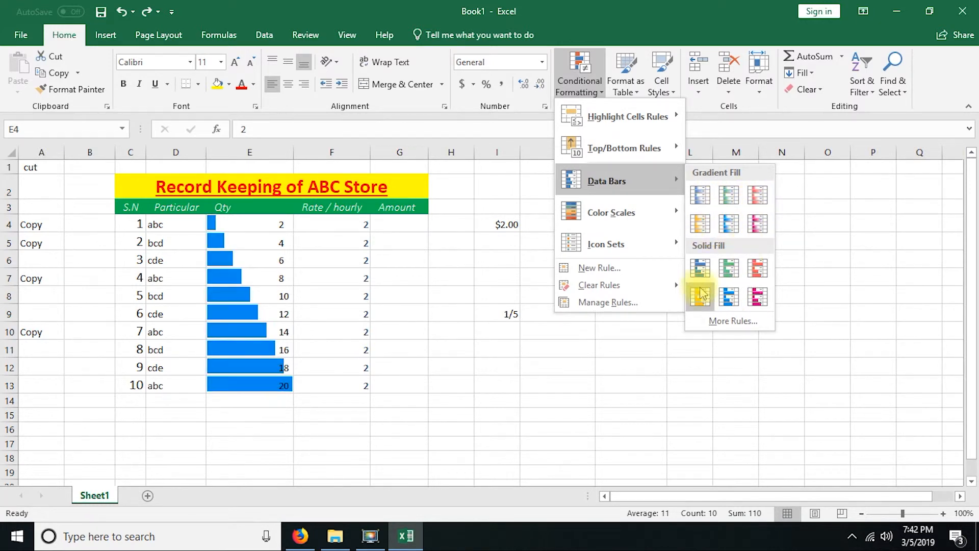
click(755, 196)
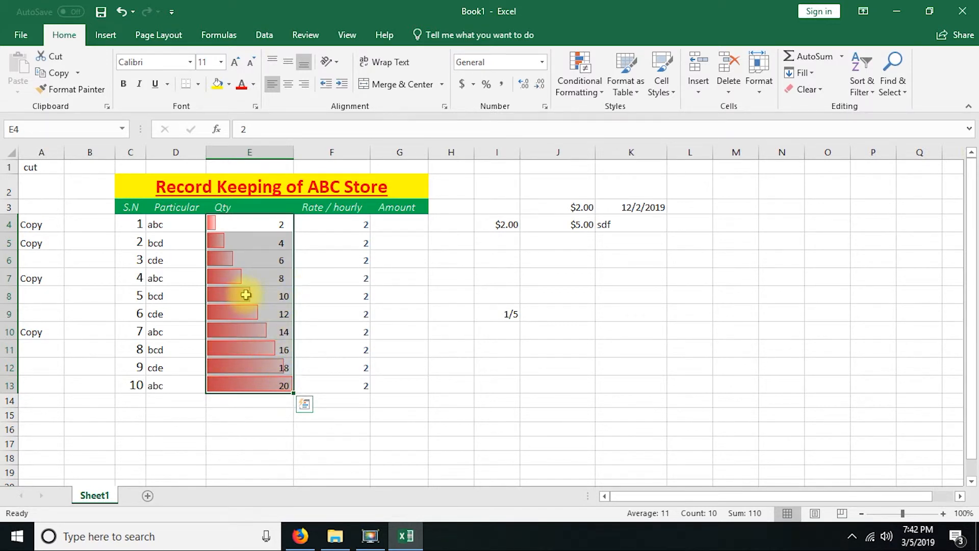
Step: Change the Qty in E8 to 20 and the Qty in E7 to 10
click(271, 295)
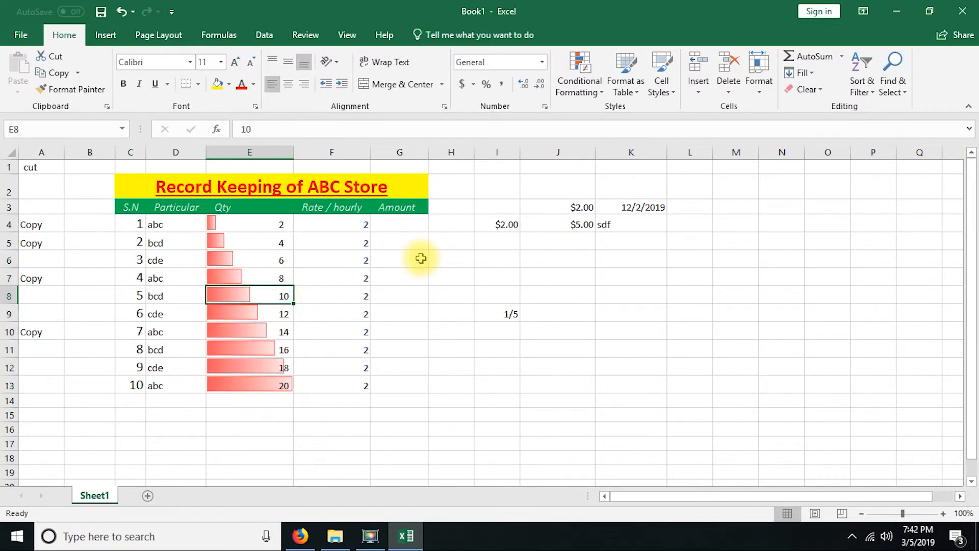
text(2)
key(Return)
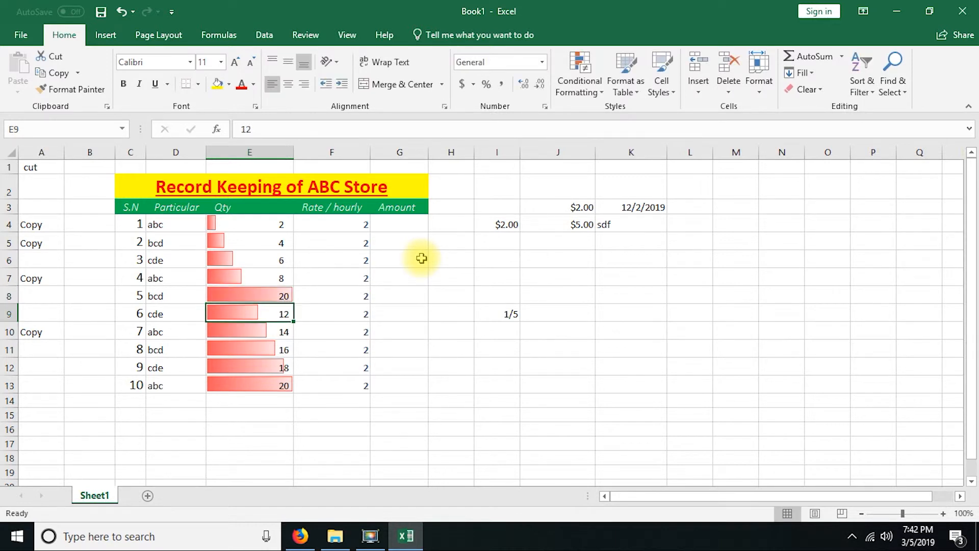
click(251, 278)
text(10)
key(Return)
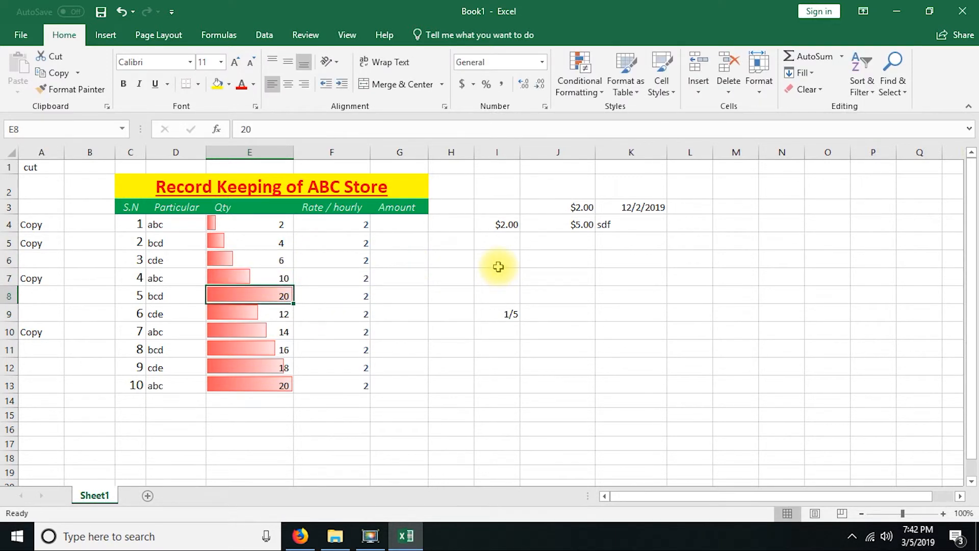
Step: Change the Qty in E6 to 5 and the Qty in E5 to 0
click(254, 257)
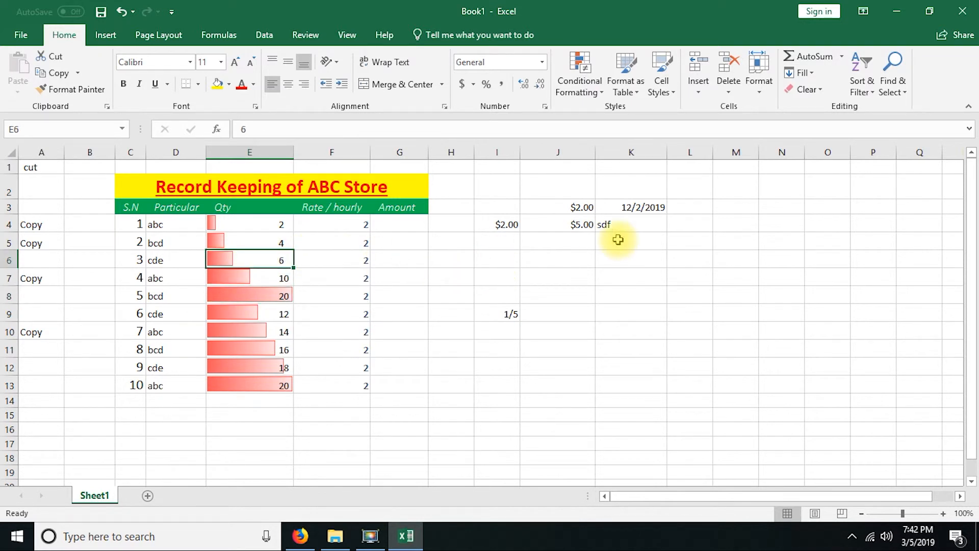
text(5)
key(Return)
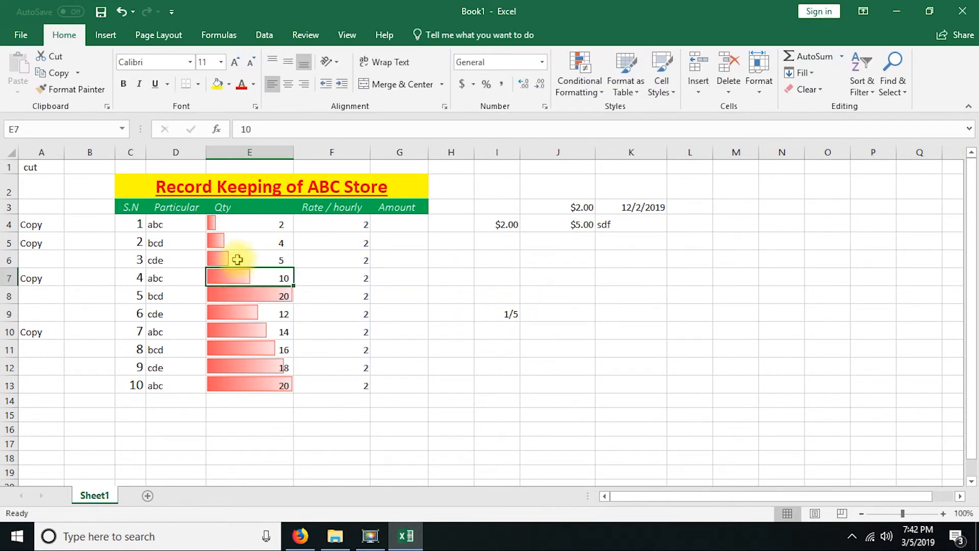
click(261, 239)
text(0)
key(Return)
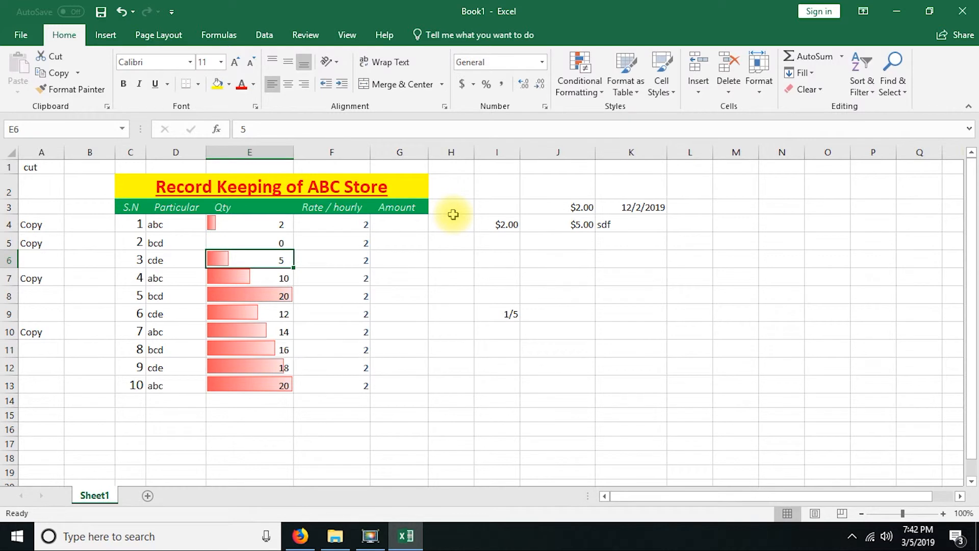
click(247, 400)
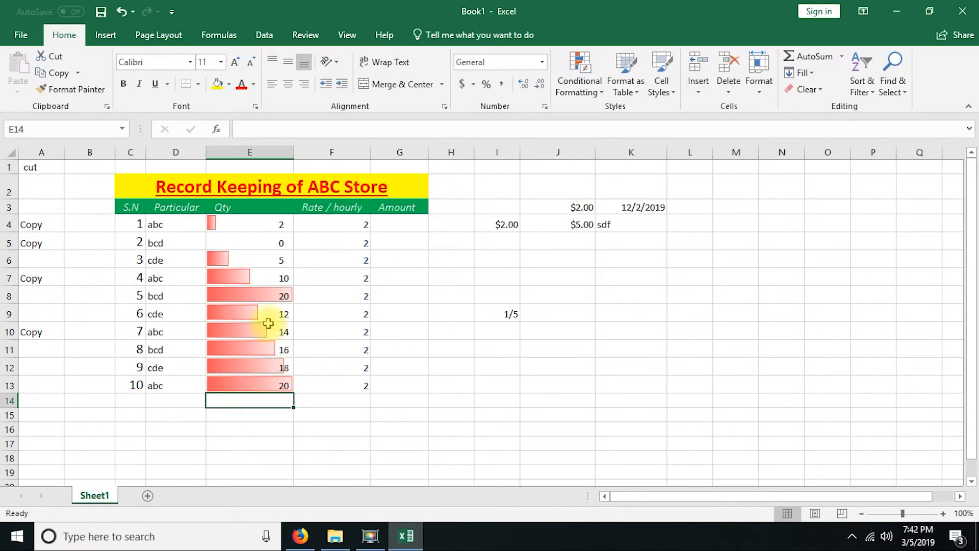
click(579, 84)
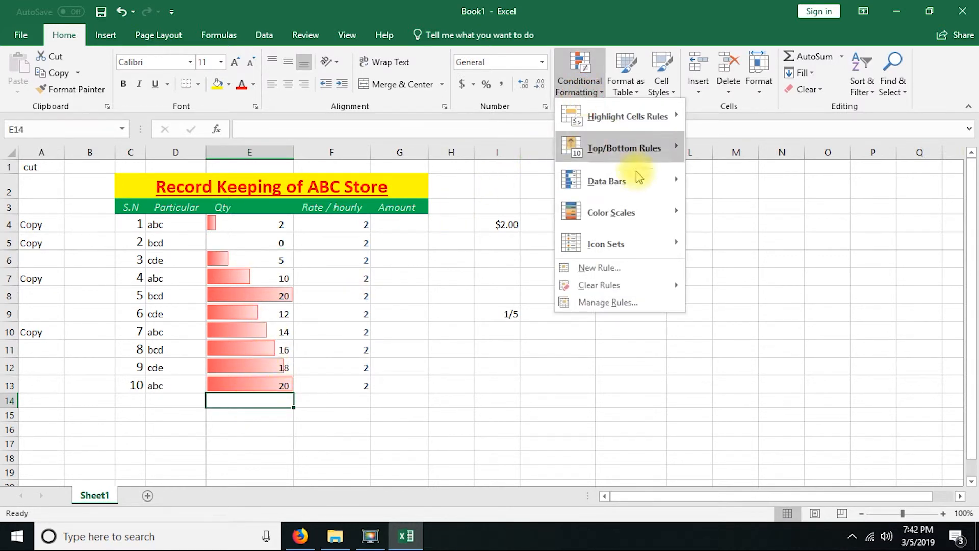
mouse_move(660, 212)
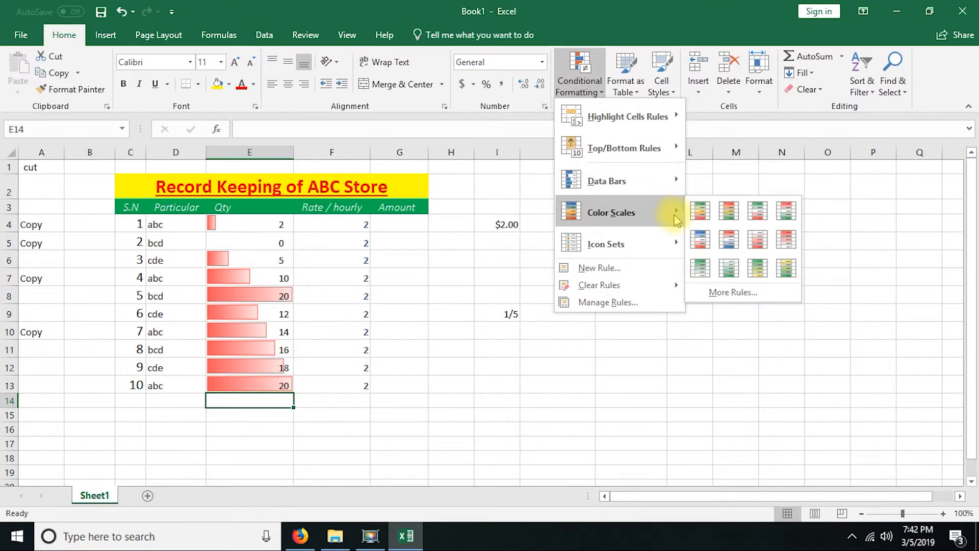
click(340, 222)
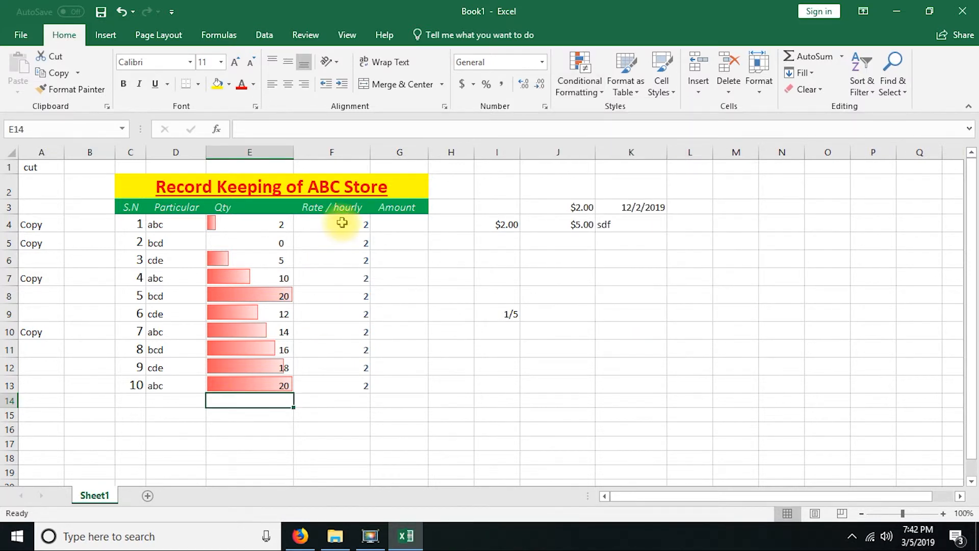
Step: Clear the conditional formatting rules from the Qty cells E4:E13 and apply the green-yellow-red color scale to them
drag(255, 225, 260, 384)
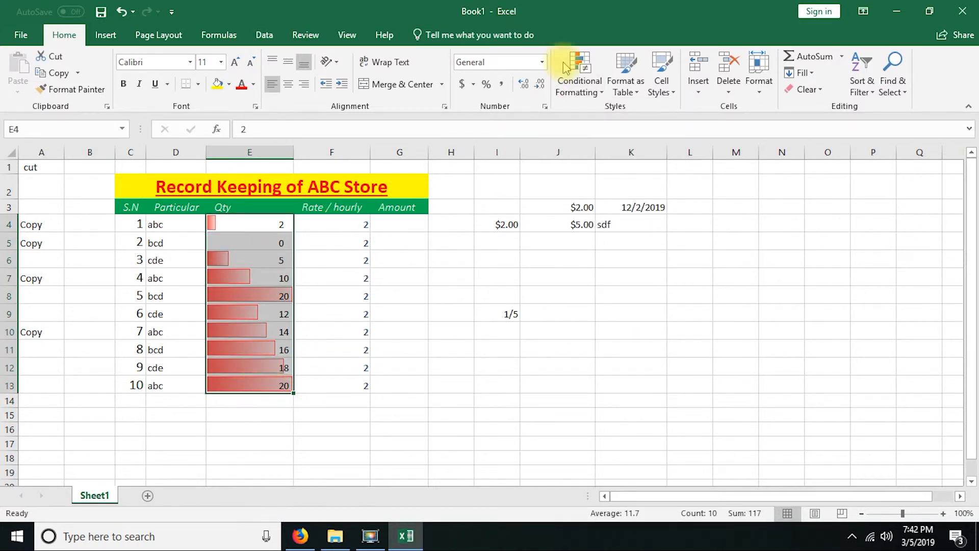
click(567, 69)
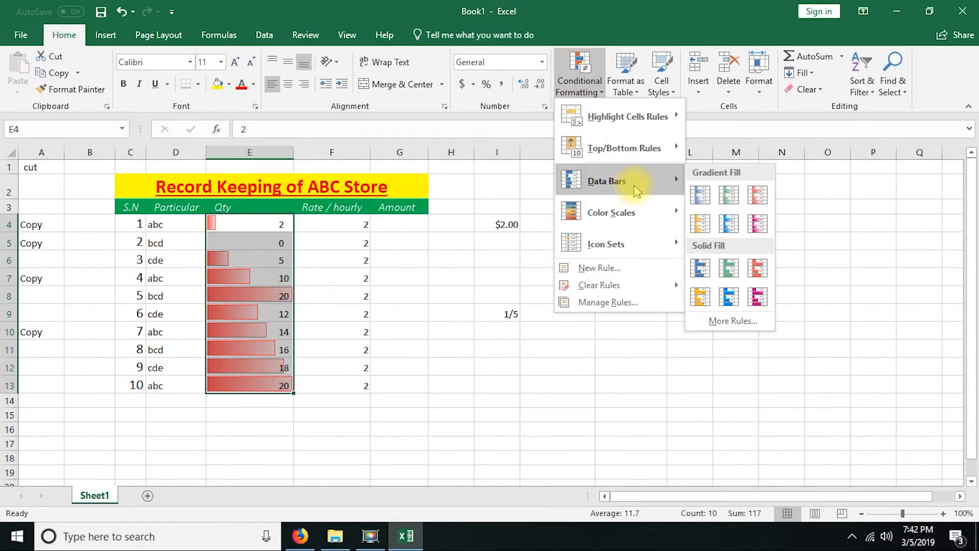
mouse_move(632, 213)
mouse_move(635, 291)
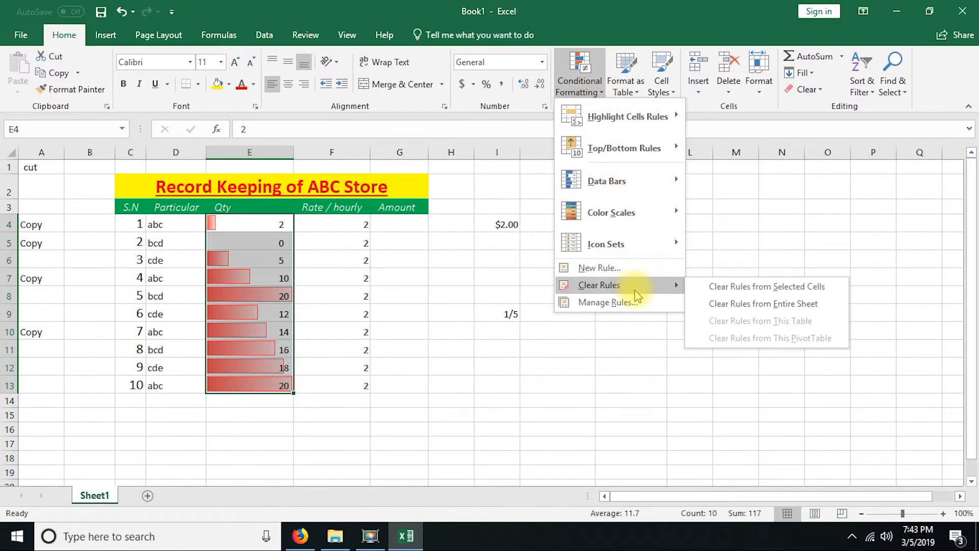
click(724, 287)
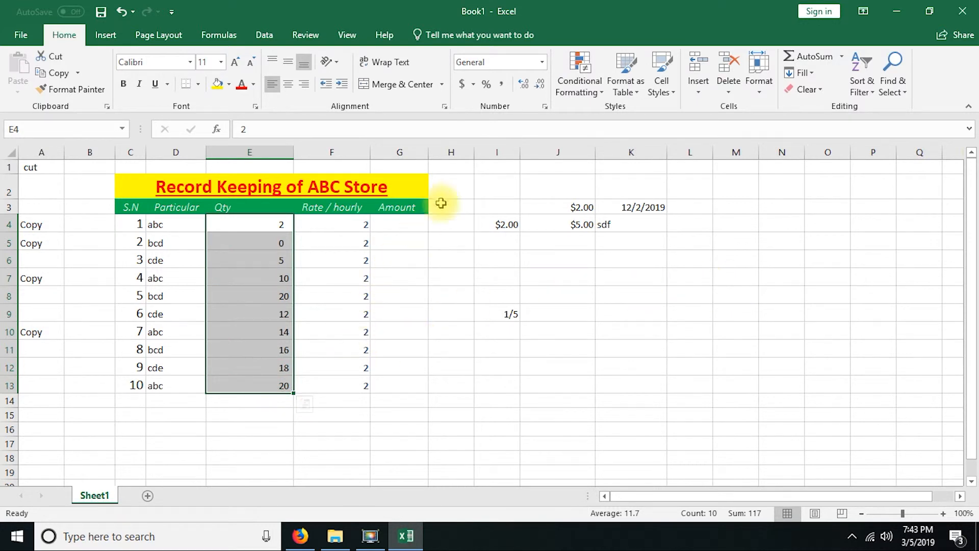
click(574, 92)
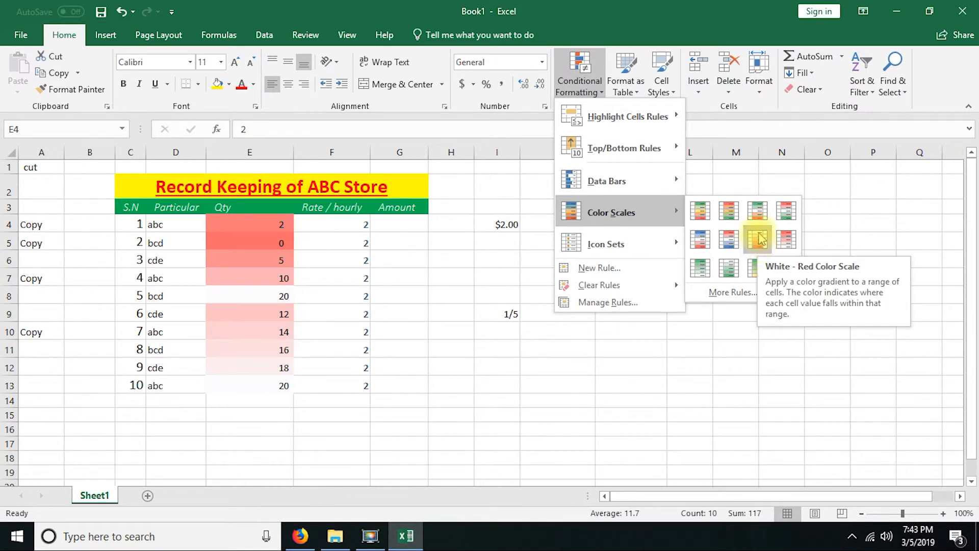
click(702, 213)
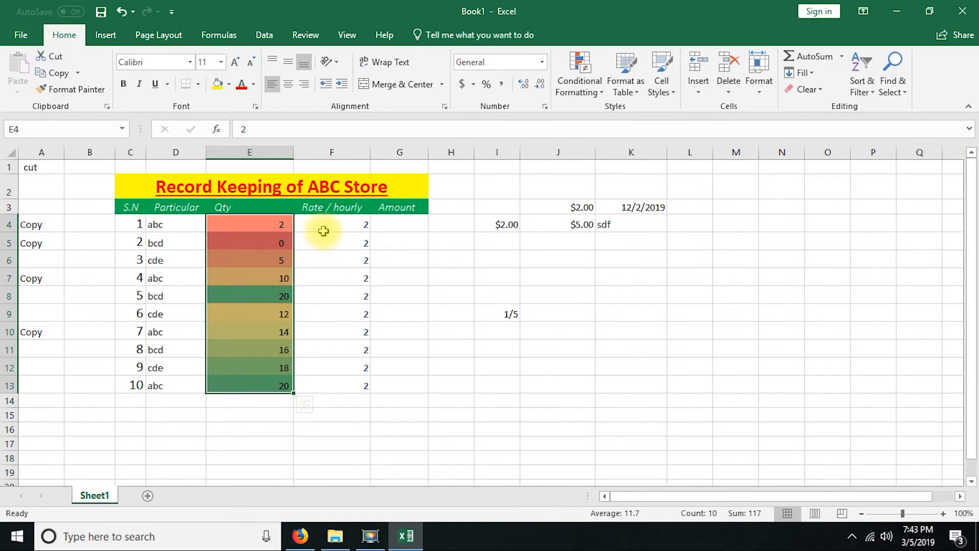
Step: Examine how the color scale shades the individual Qty cells from E4 to E13
click(273, 229)
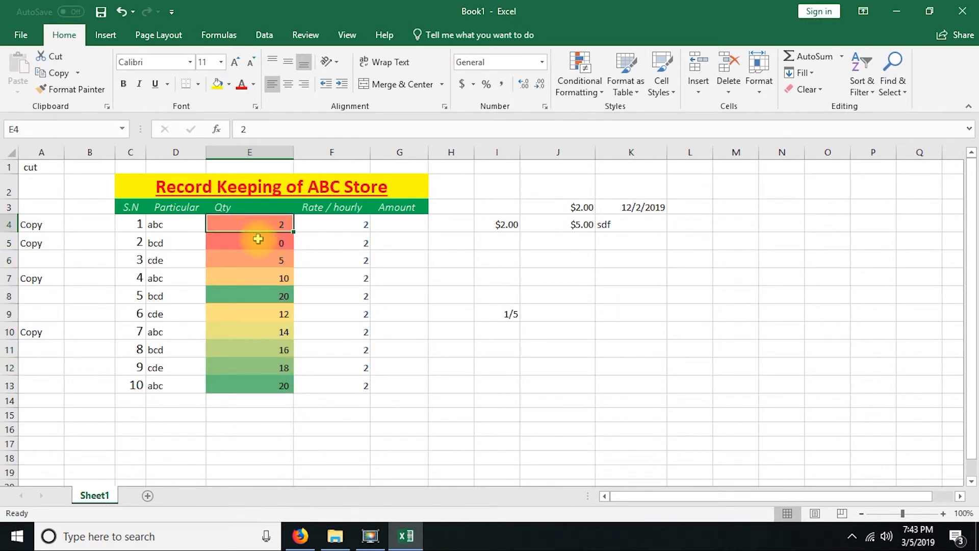
click(256, 243)
click(260, 261)
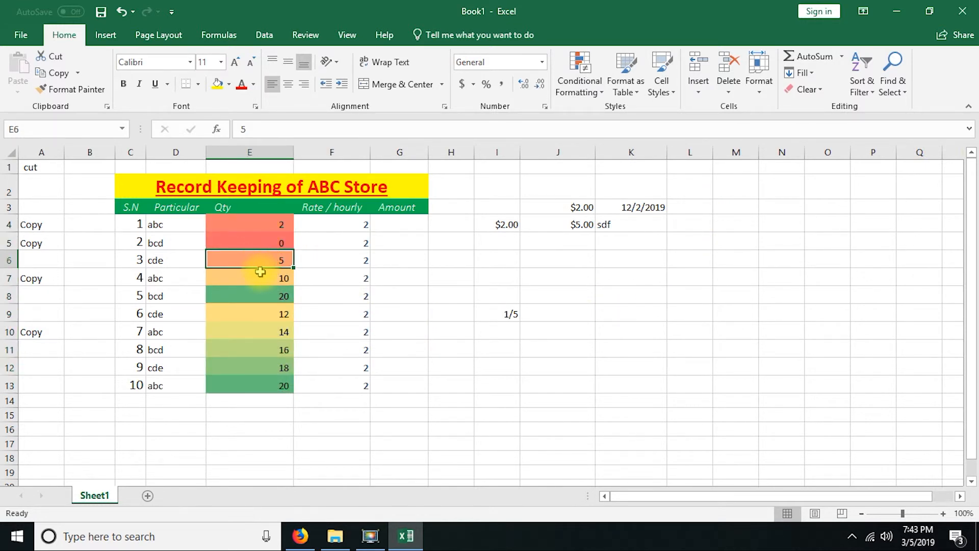
click(258, 276)
click(255, 314)
click(255, 331)
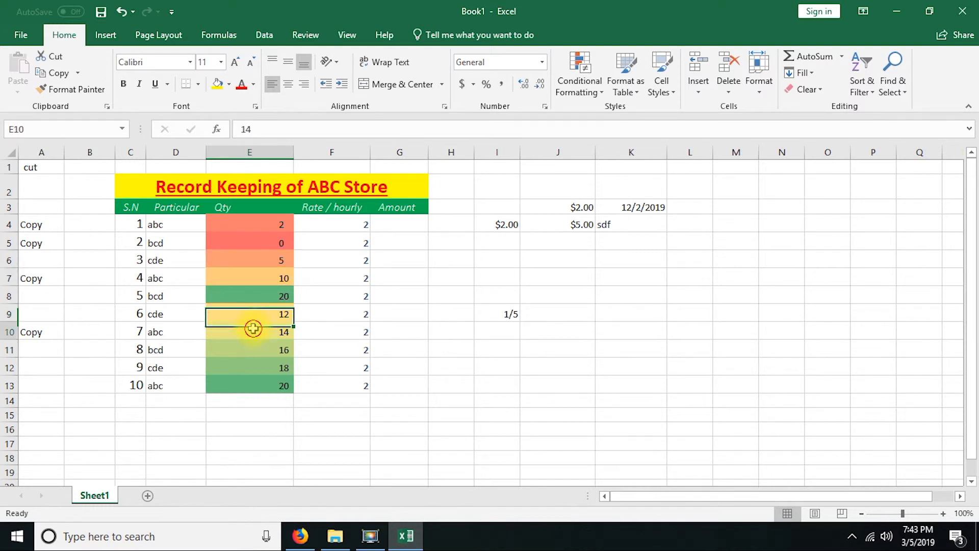
click(254, 349)
click(255, 367)
click(249, 385)
click(260, 296)
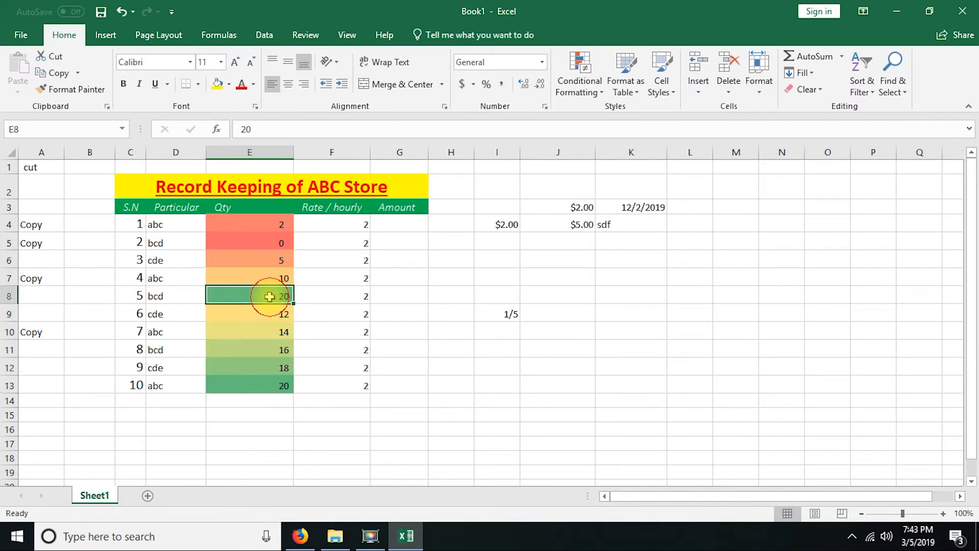
Step: Undo the color scale on the Qty cells
click(575, 86)
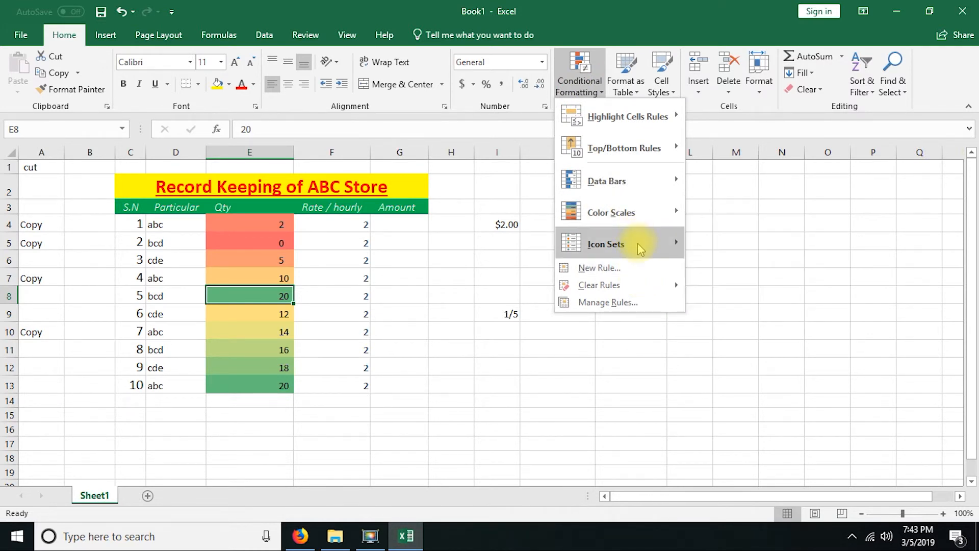
click(338, 276)
key(ctrl+z)
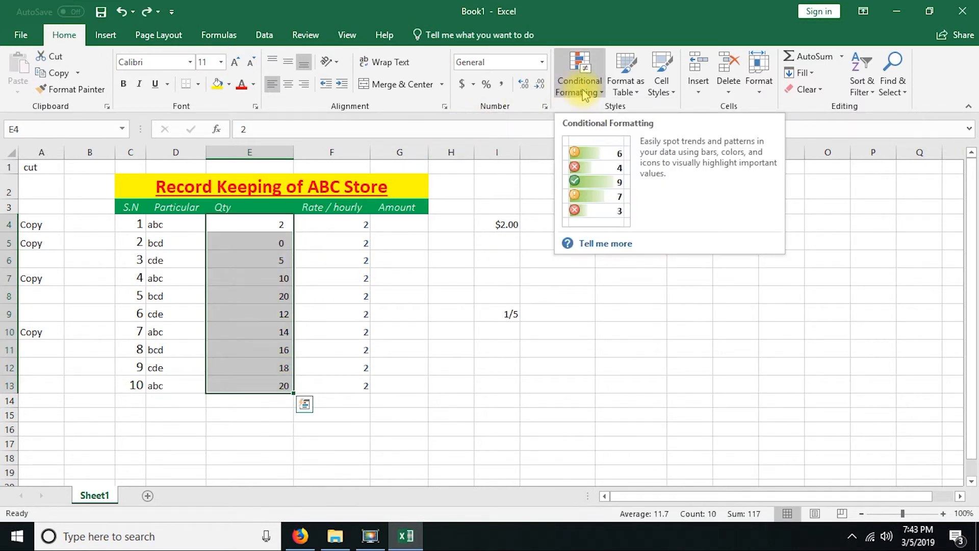
Step: Apply the three colored arrows directional icon set to the Qty cells E4:E13 and widen column E to fit the numbers
click(584, 94)
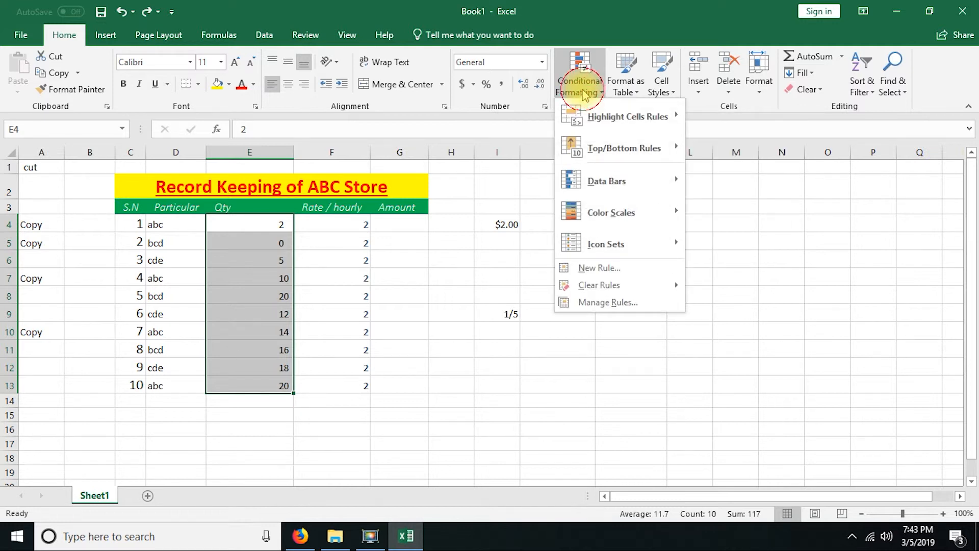
mouse_move(594, 243)
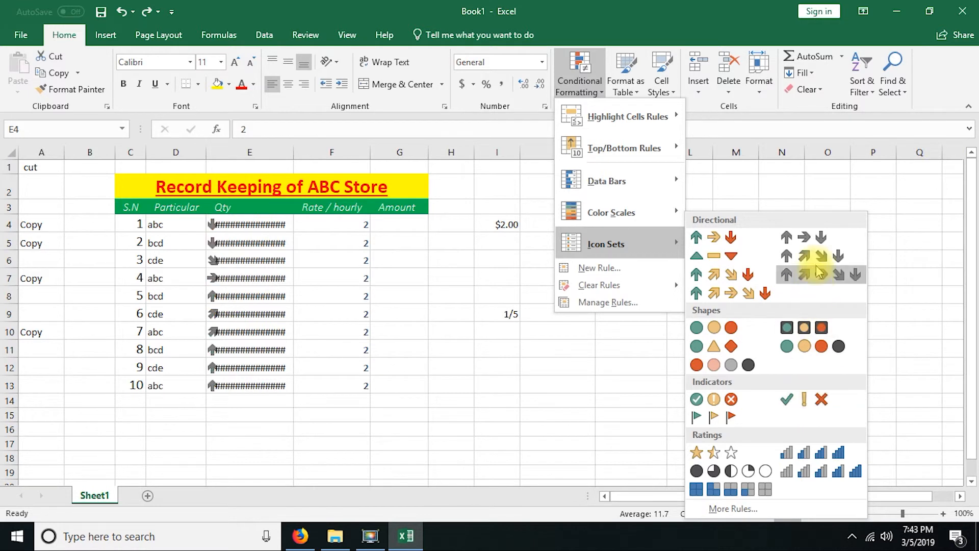
click(713, 242)
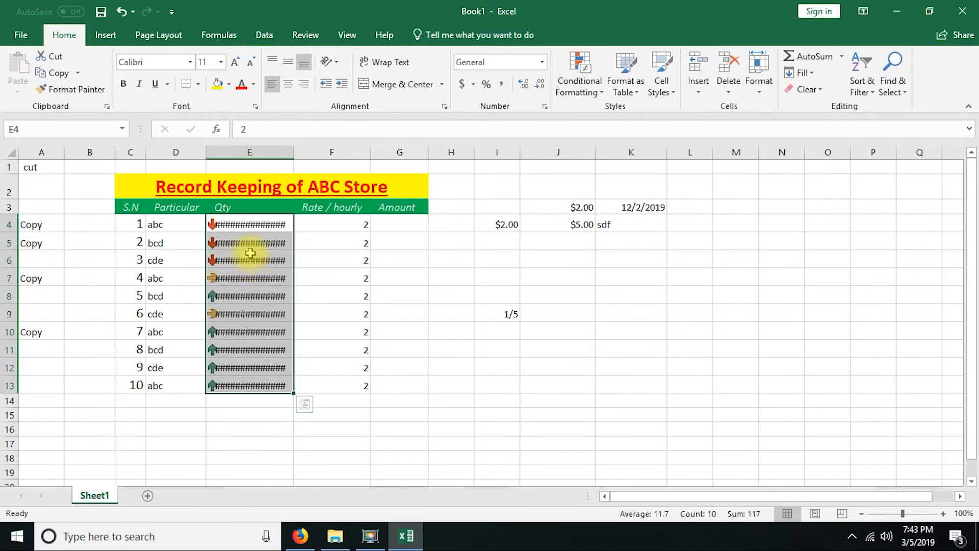
click(263, 246)
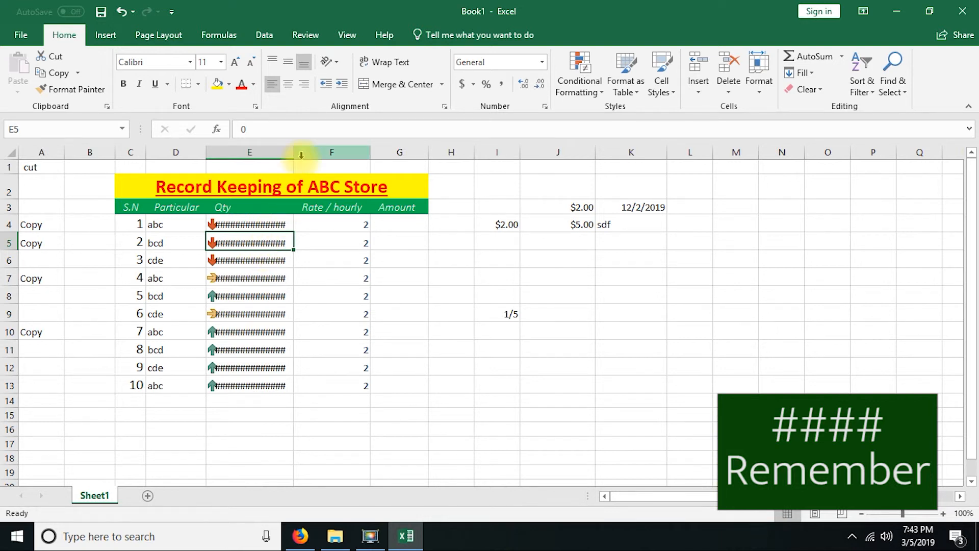
drag(293, 152, 320, 148)
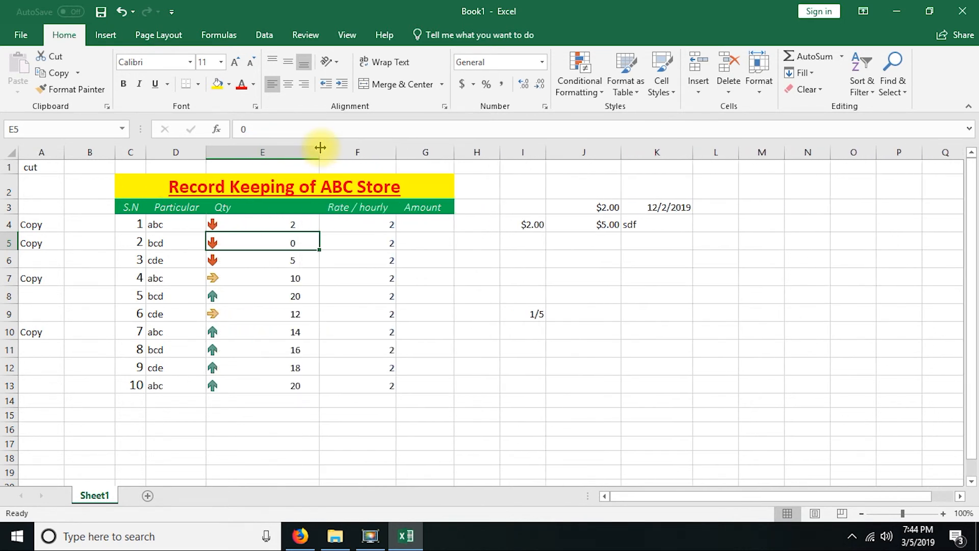
click(286, 221)
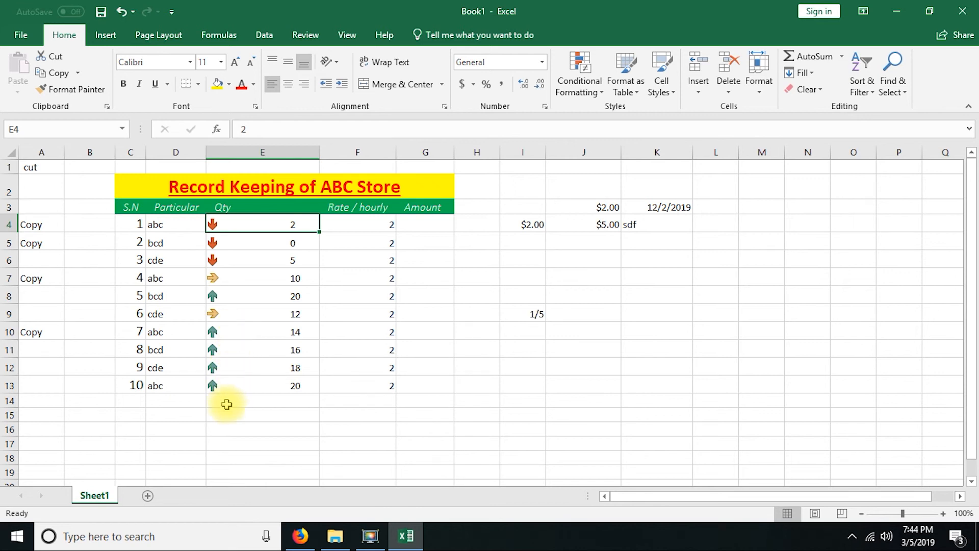
click(580, 96)
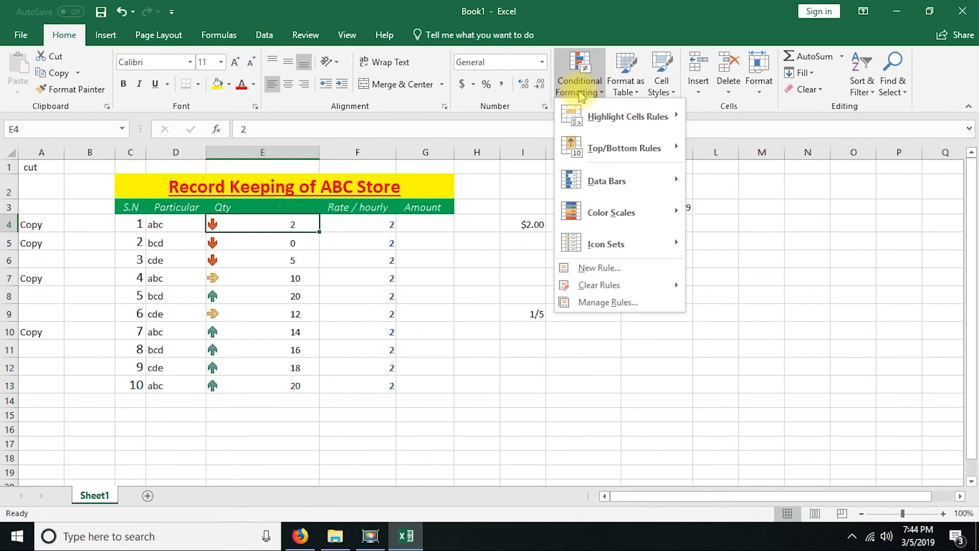
click(581, 7)
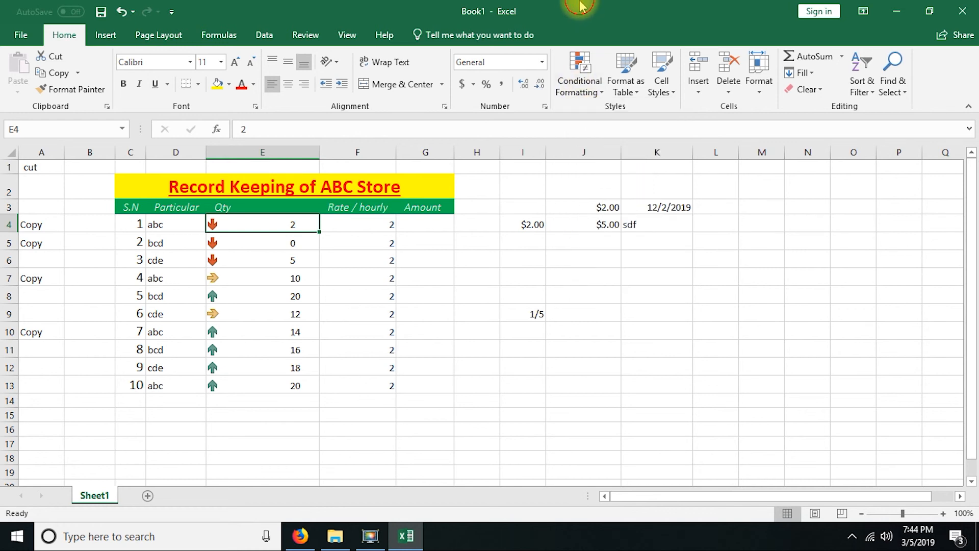